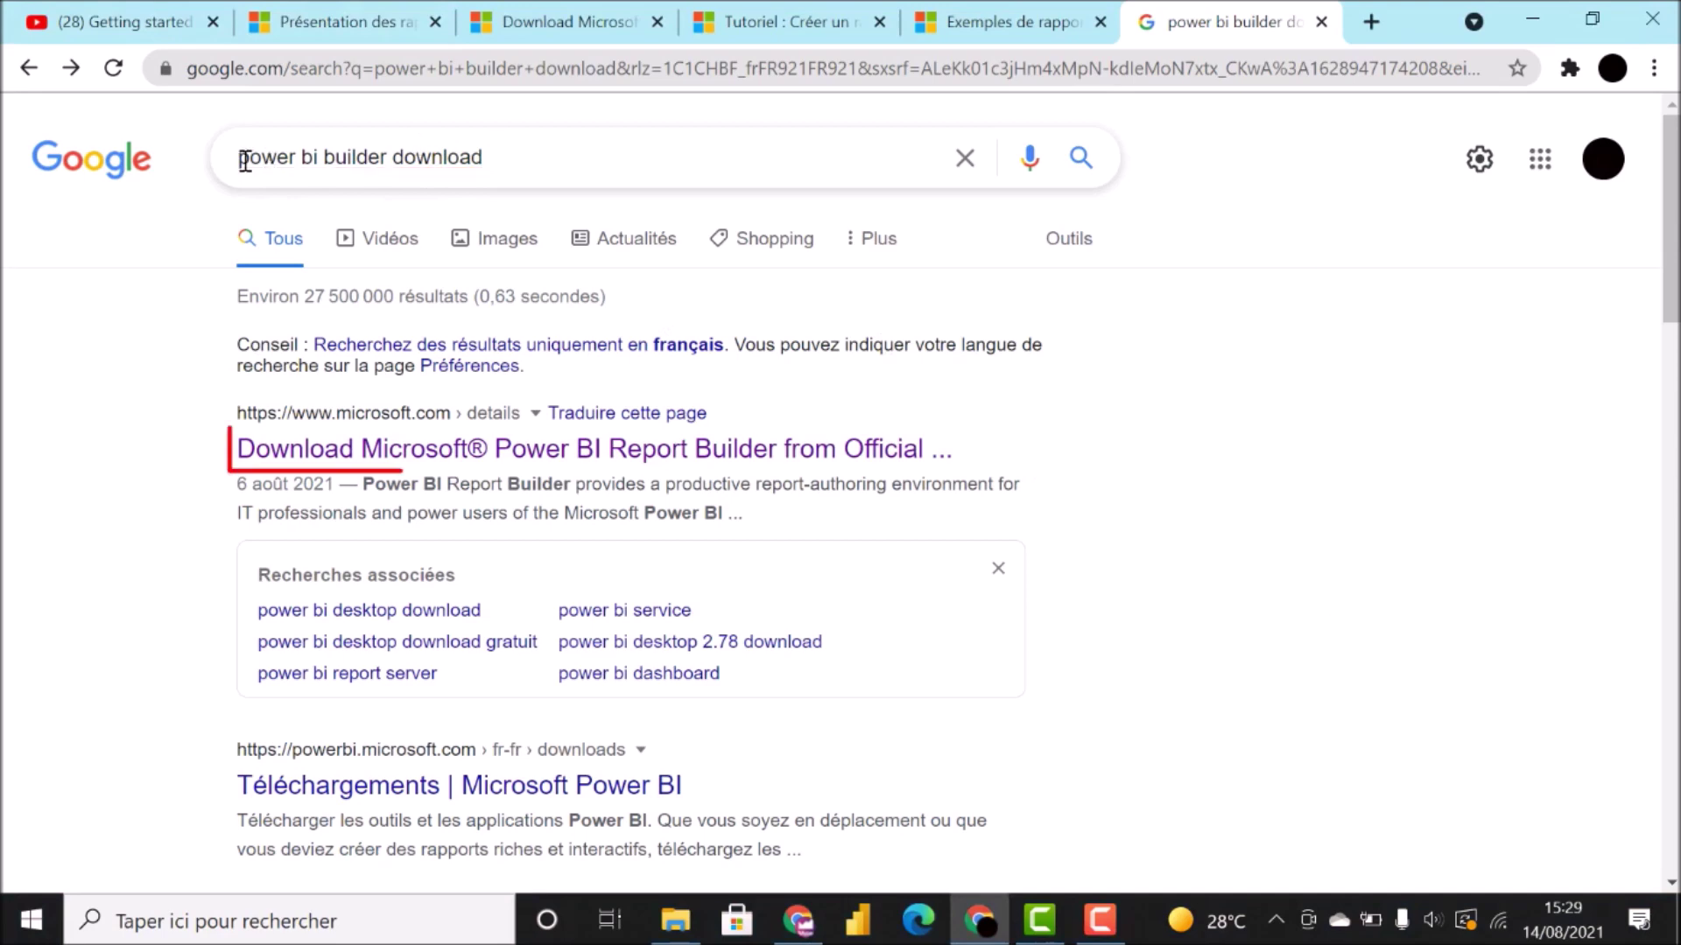
- Open Microsoft's Power BI Report Builder download page from the search results and set its language to Français
click(505, 448)
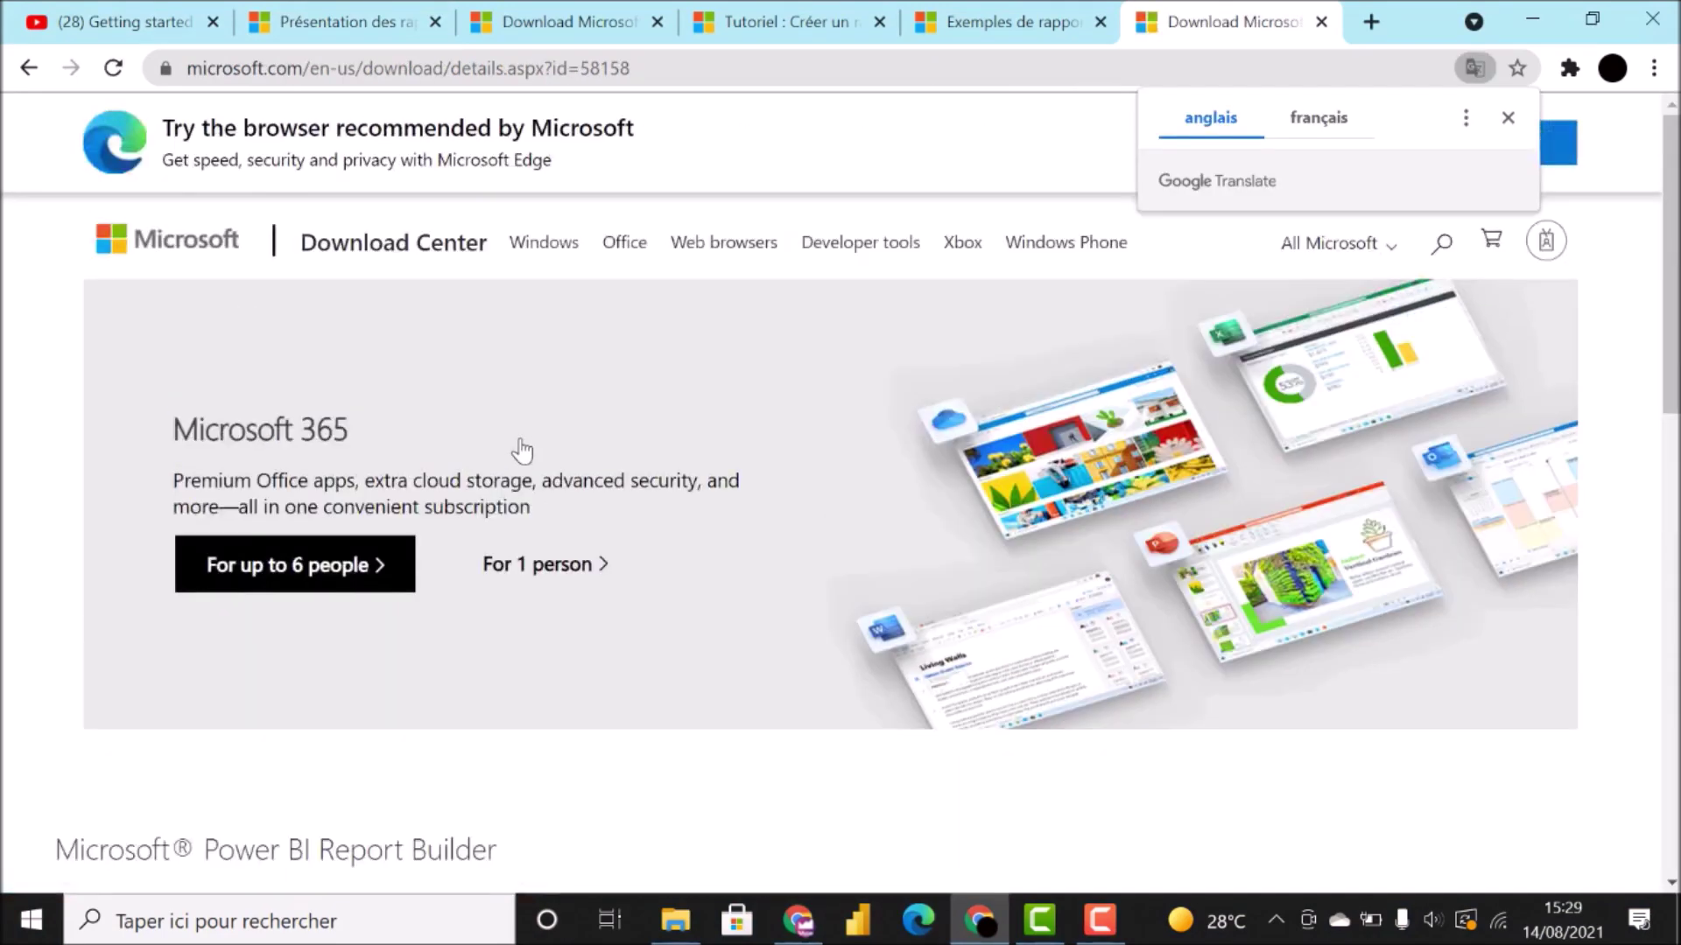
scroll(602, 623, down, 5)
click(602, 623)
click(680, 627)
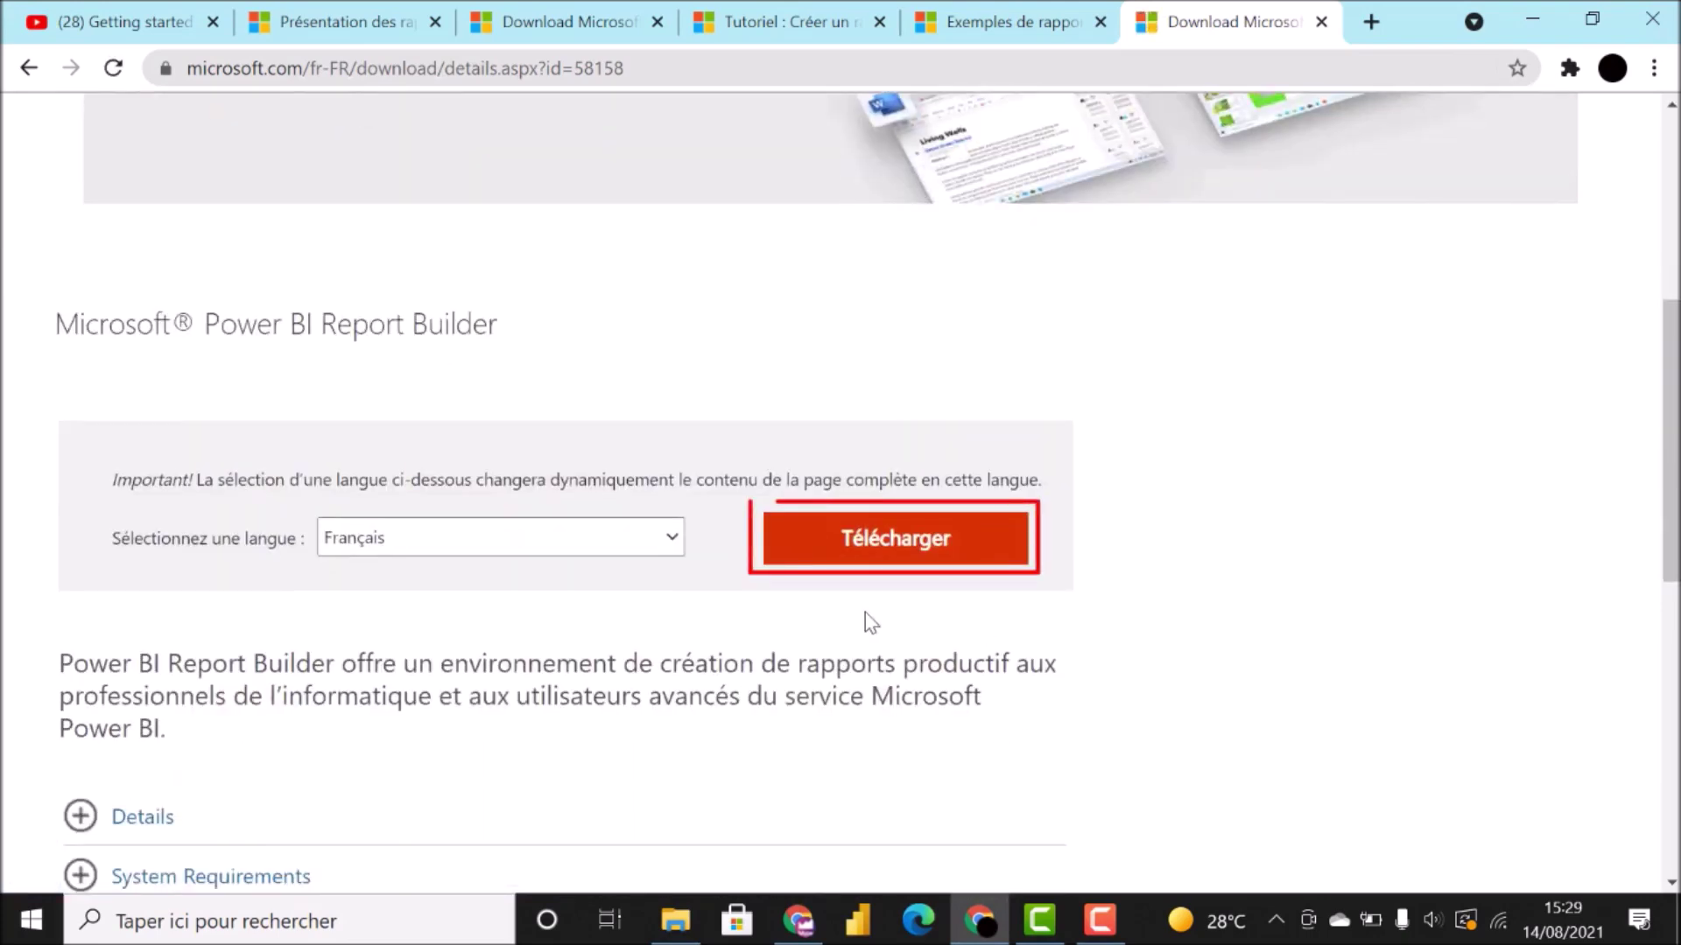
- Launch Power BI Report Builder and dismiss its Getting Started dialog to reach the untitled report
click(160, 926)
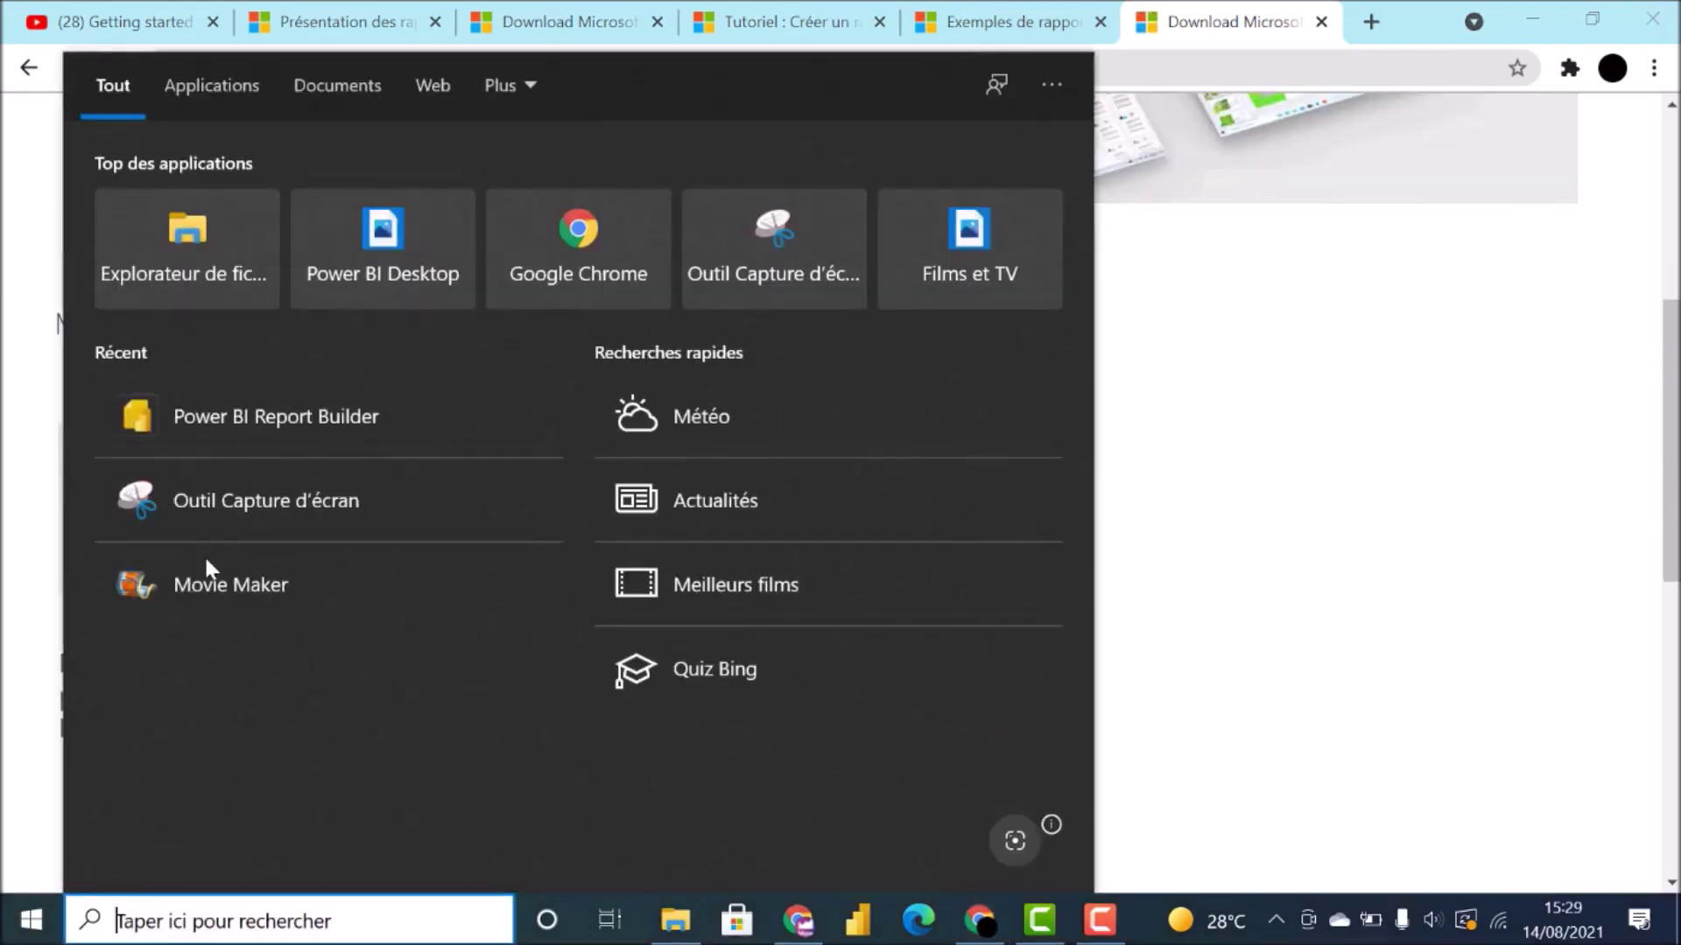
click(254, 419)
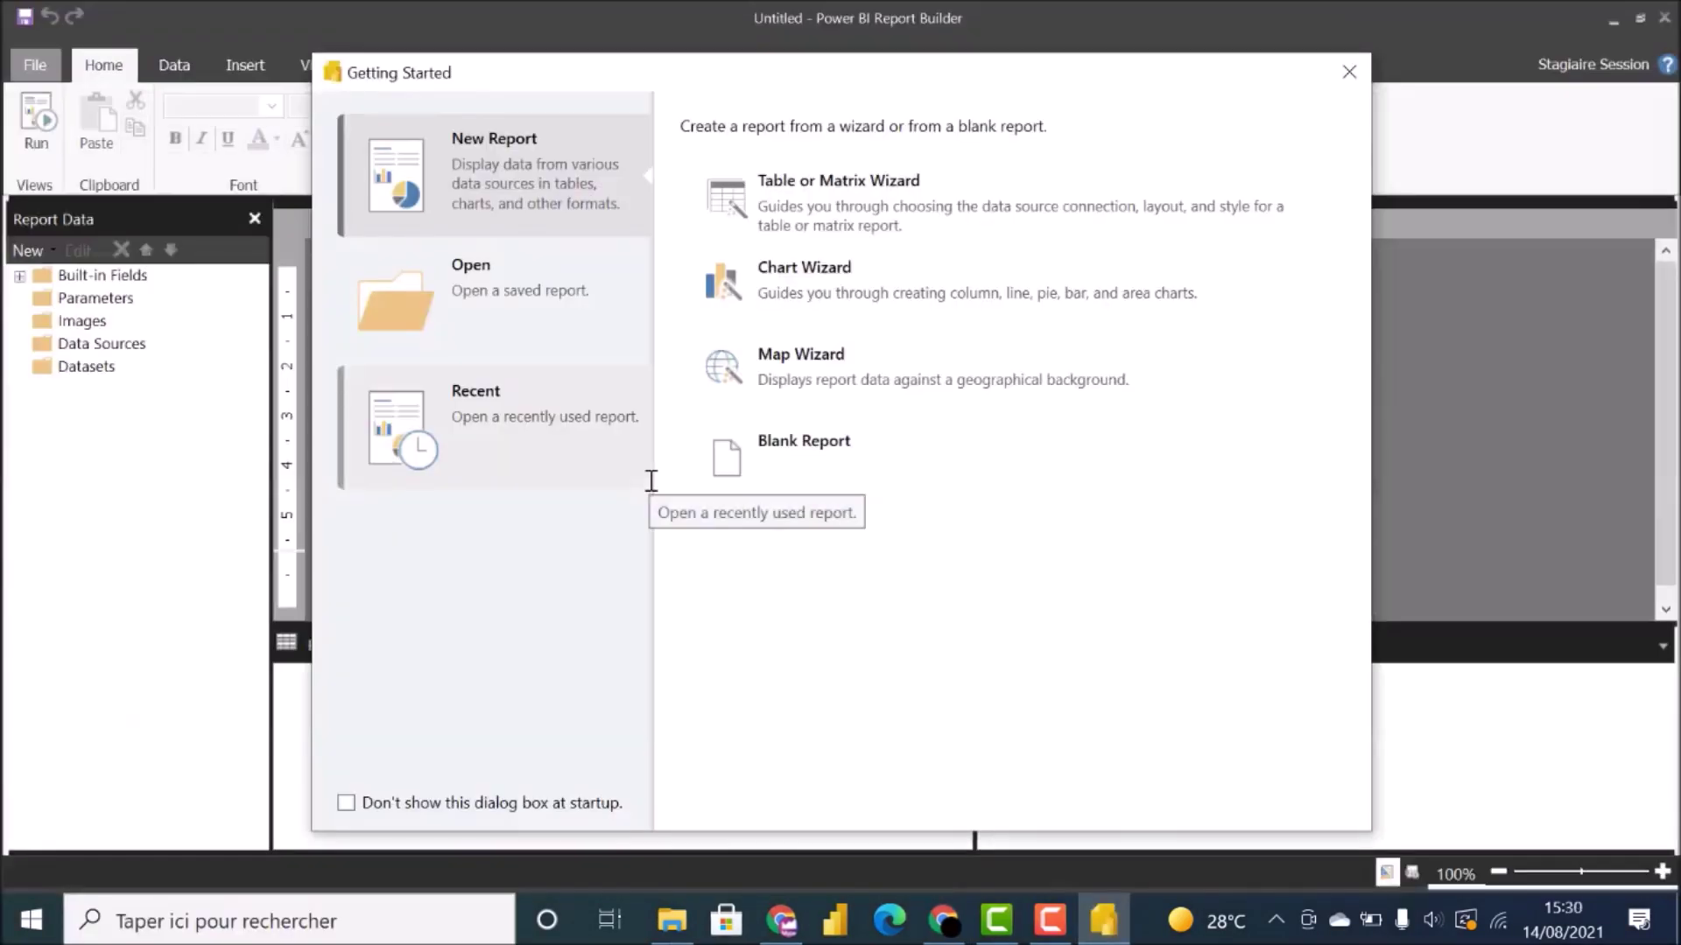
click(1349, 72)
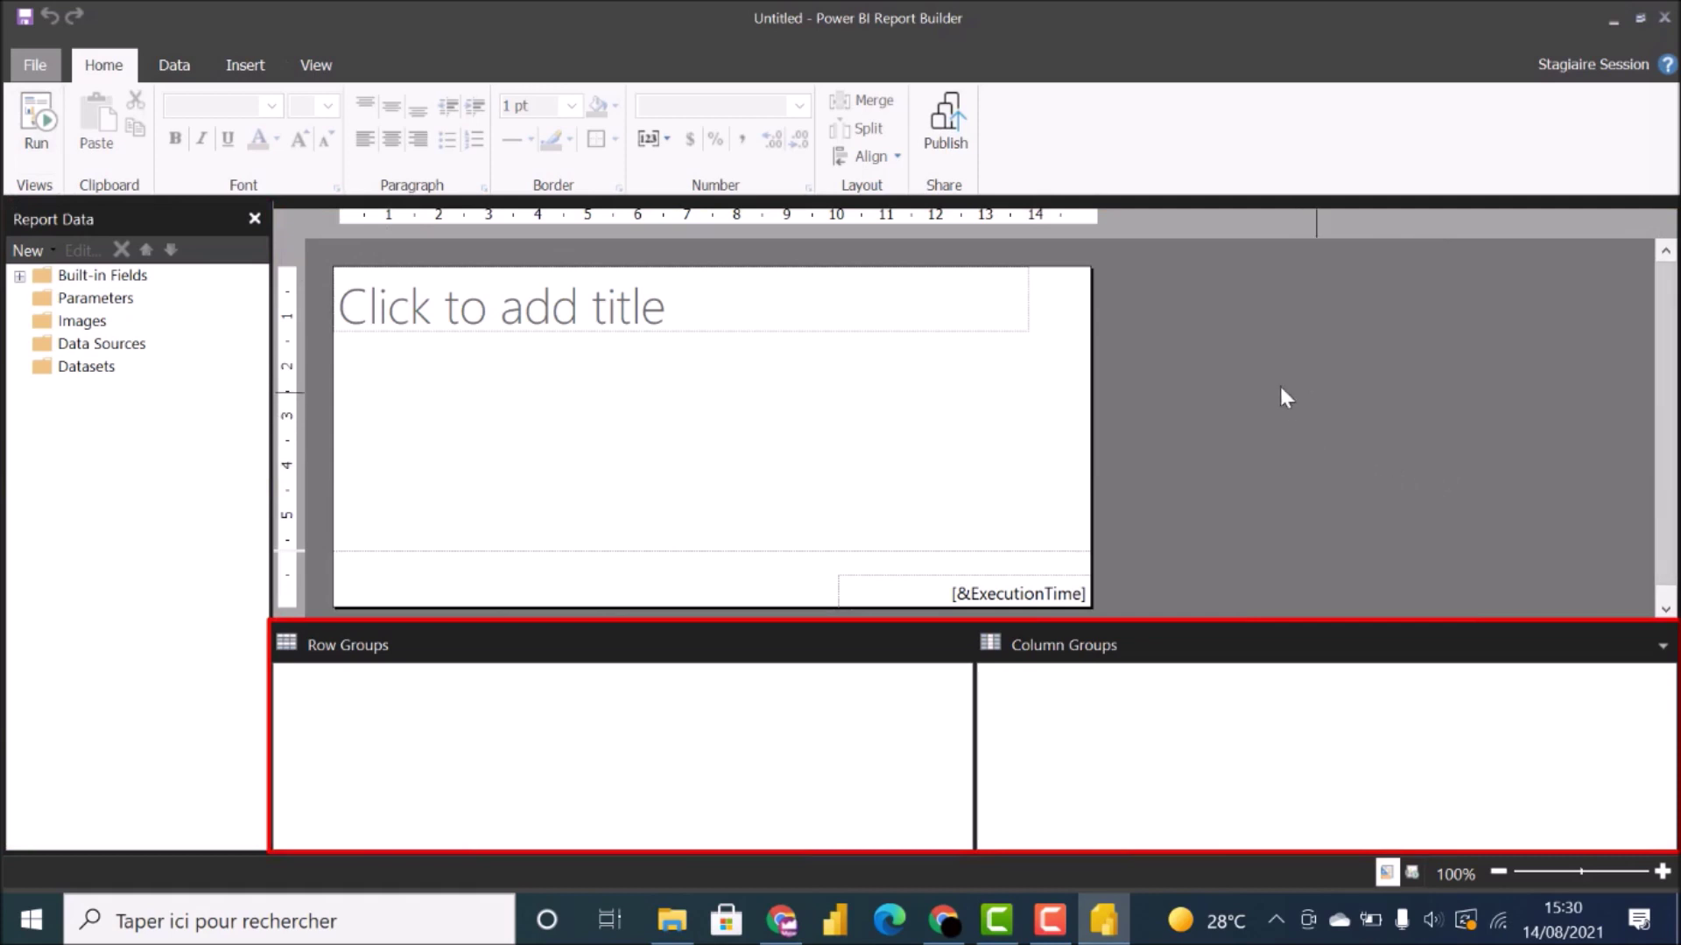
- Connect the report to the Video Power BI dataset from the Testing workspace
click(171, 68)
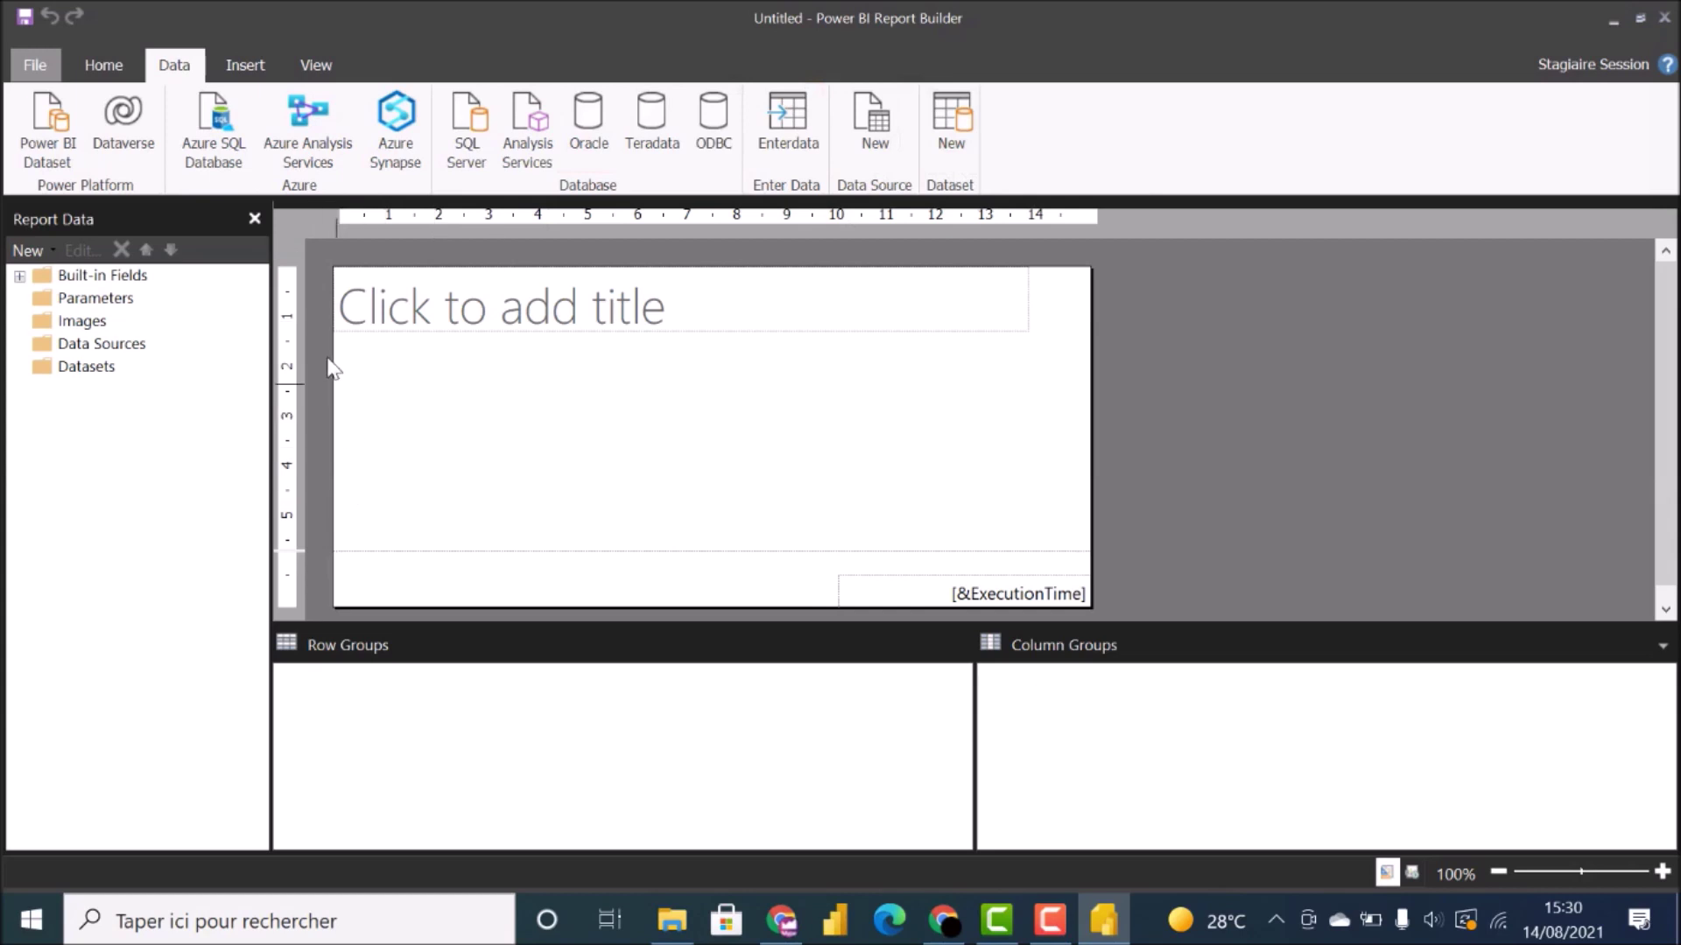
click(51, 135)
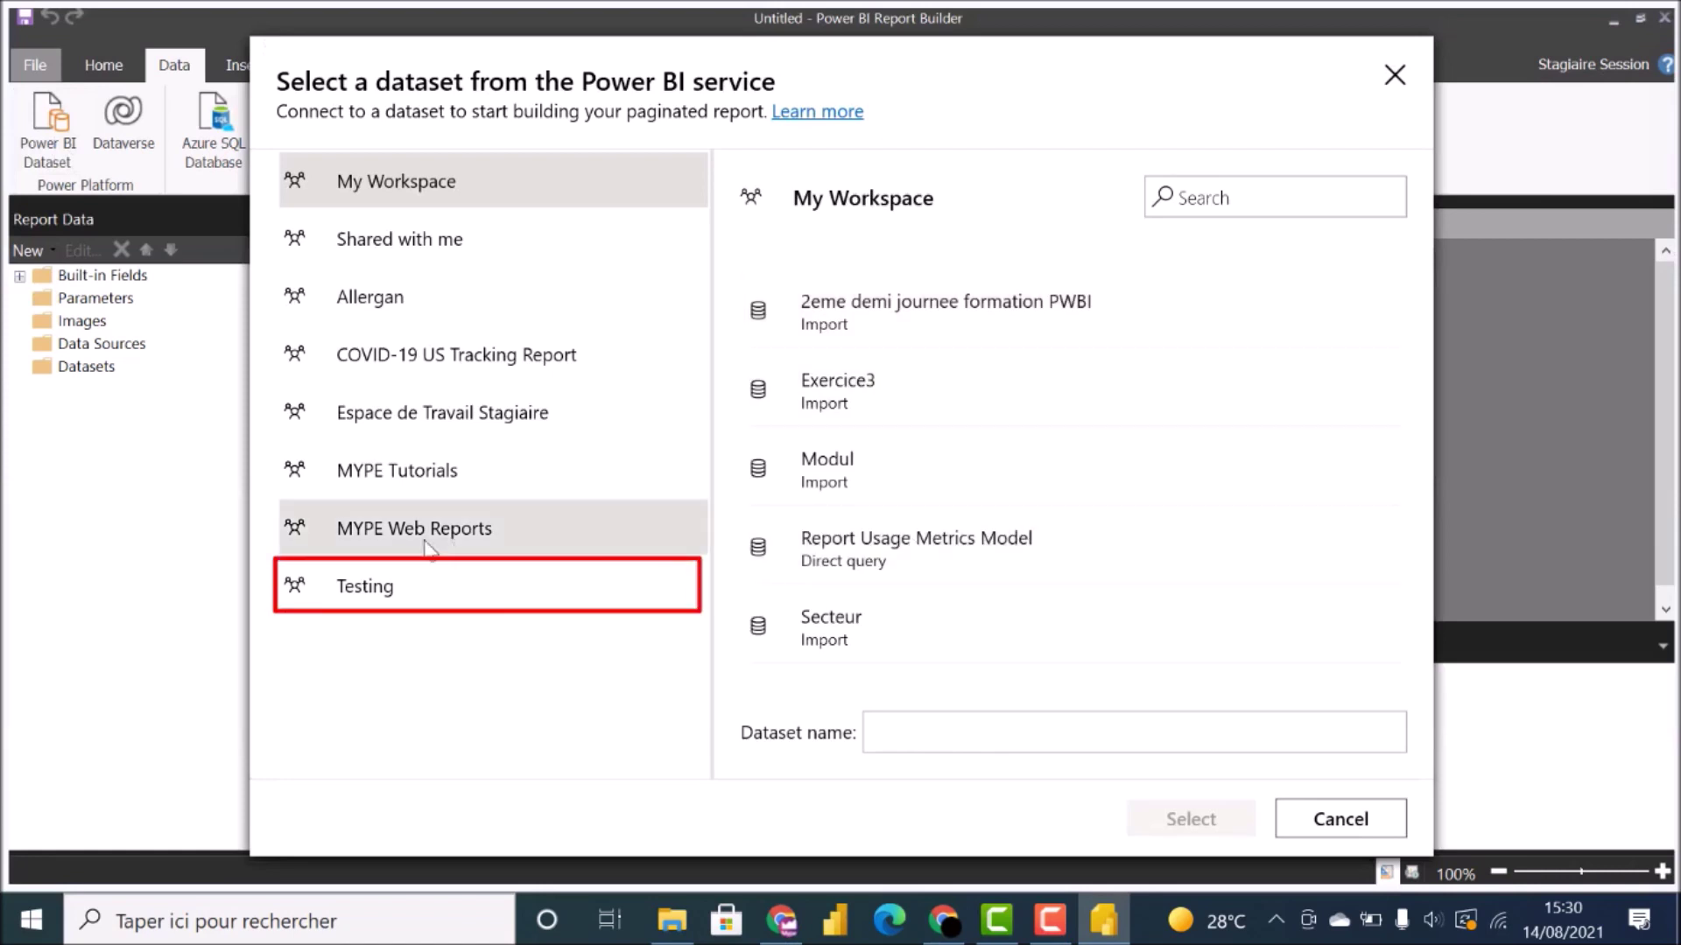
click(388, 589)
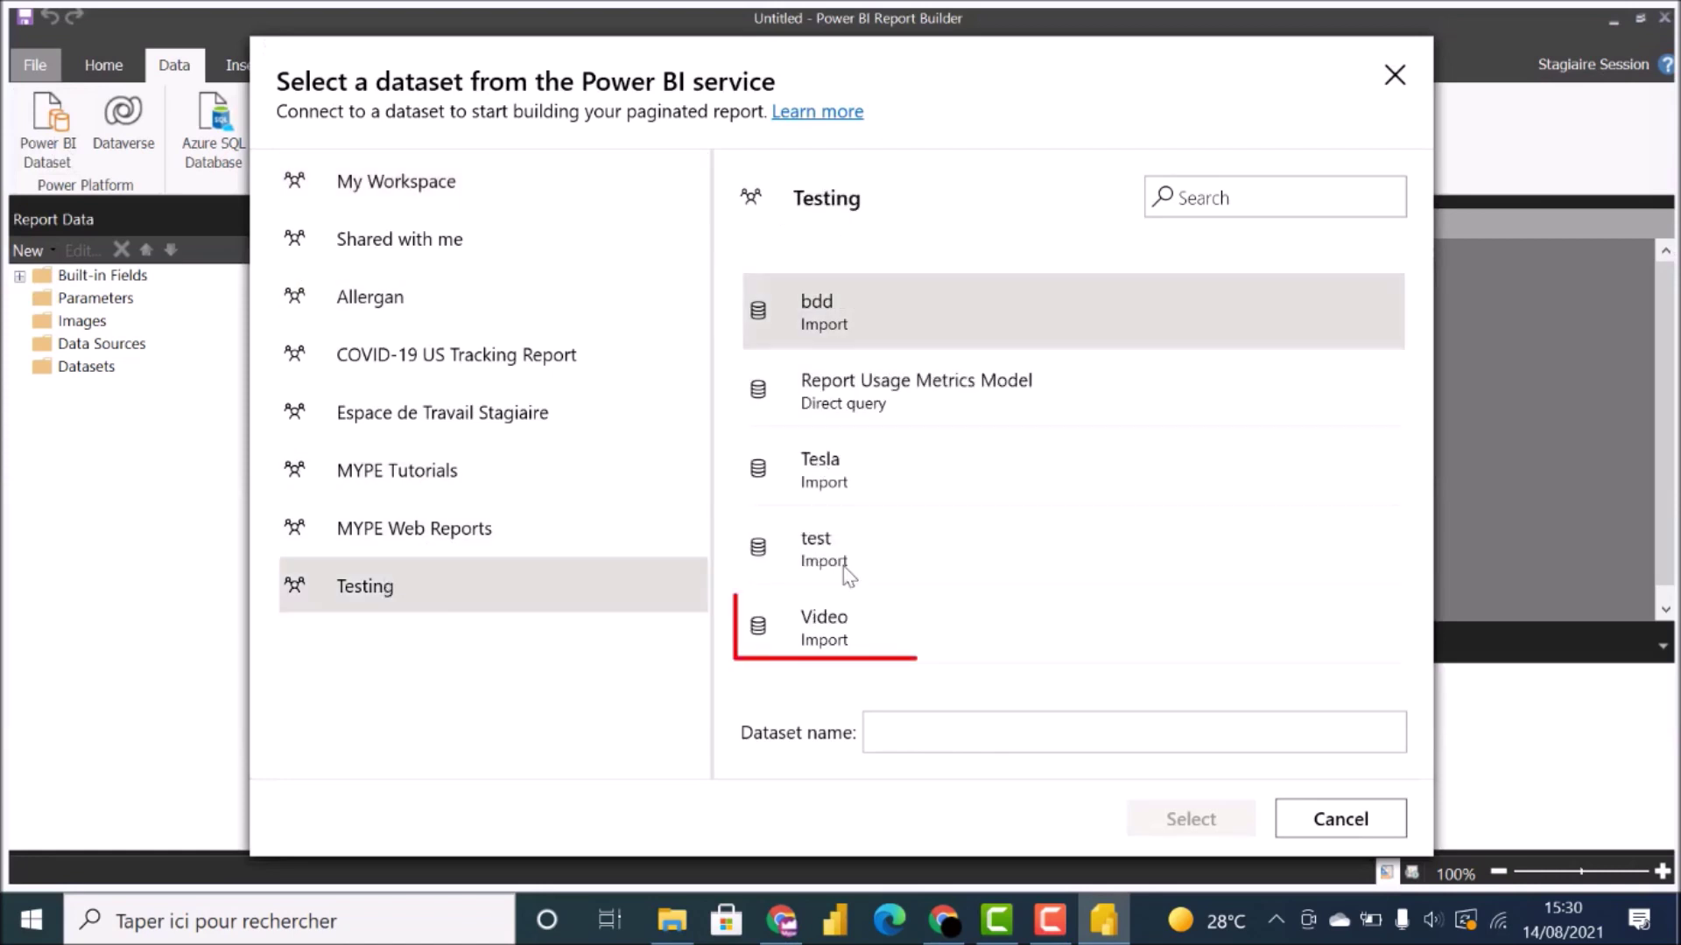
click(833, 624)
click(1193, 821)
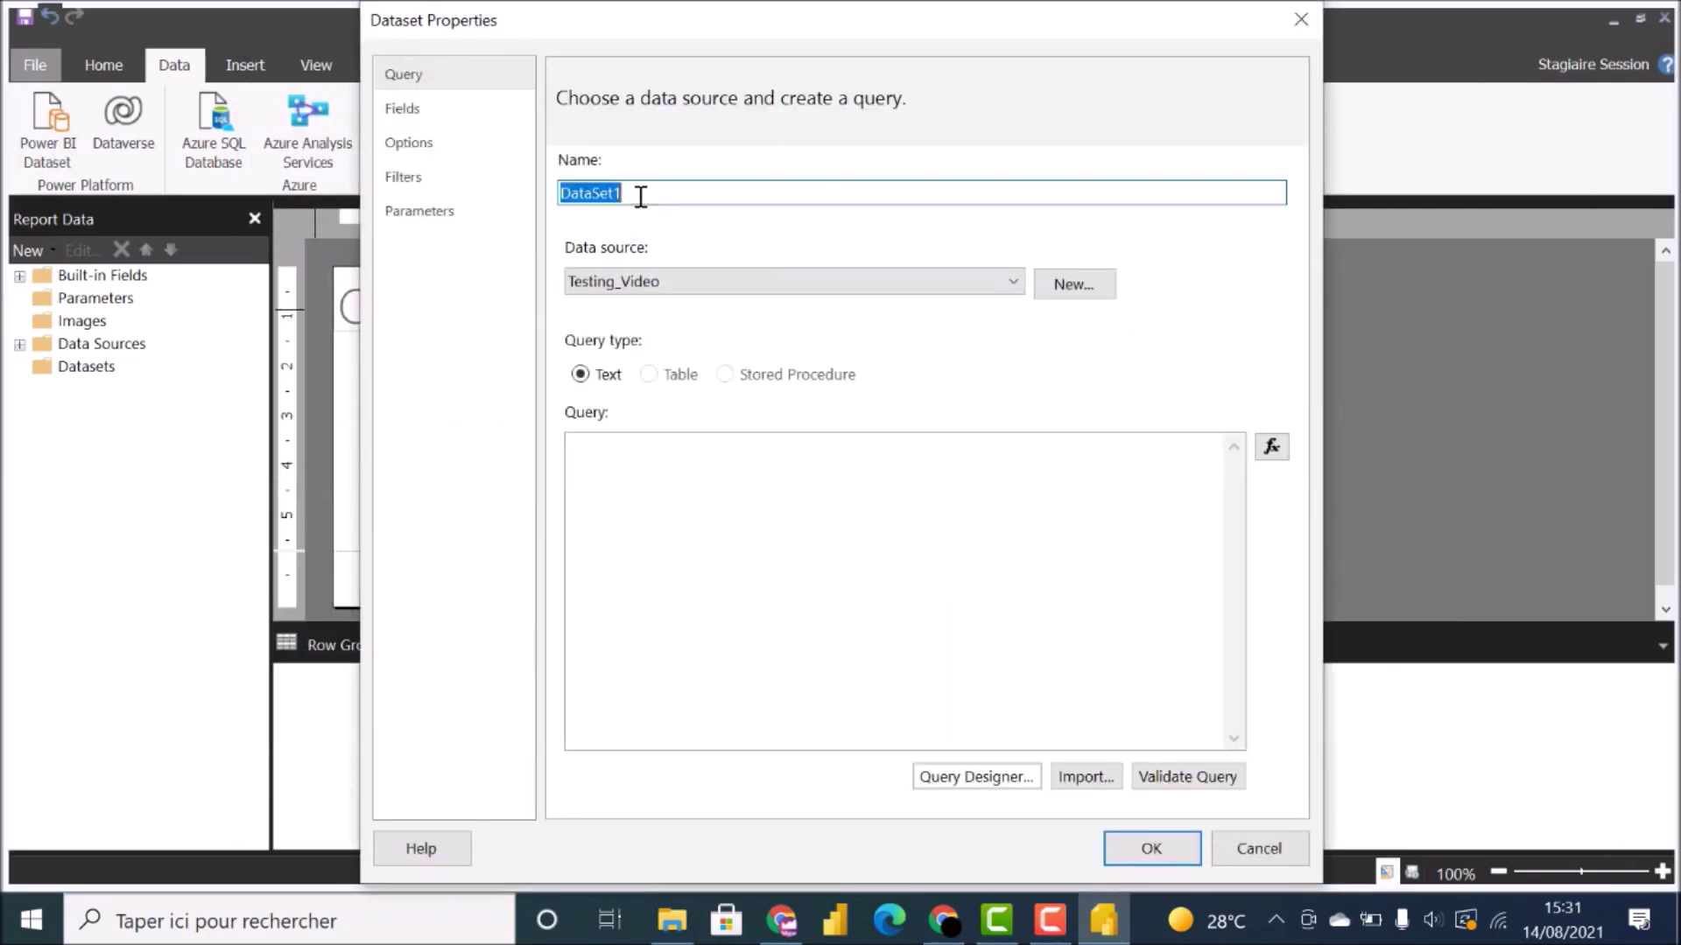
- Name the dataset Basket, build its query from the basket2 fields Carriere, Decennie and point/match, and expand the report's data sources and datasets
text(Basket)
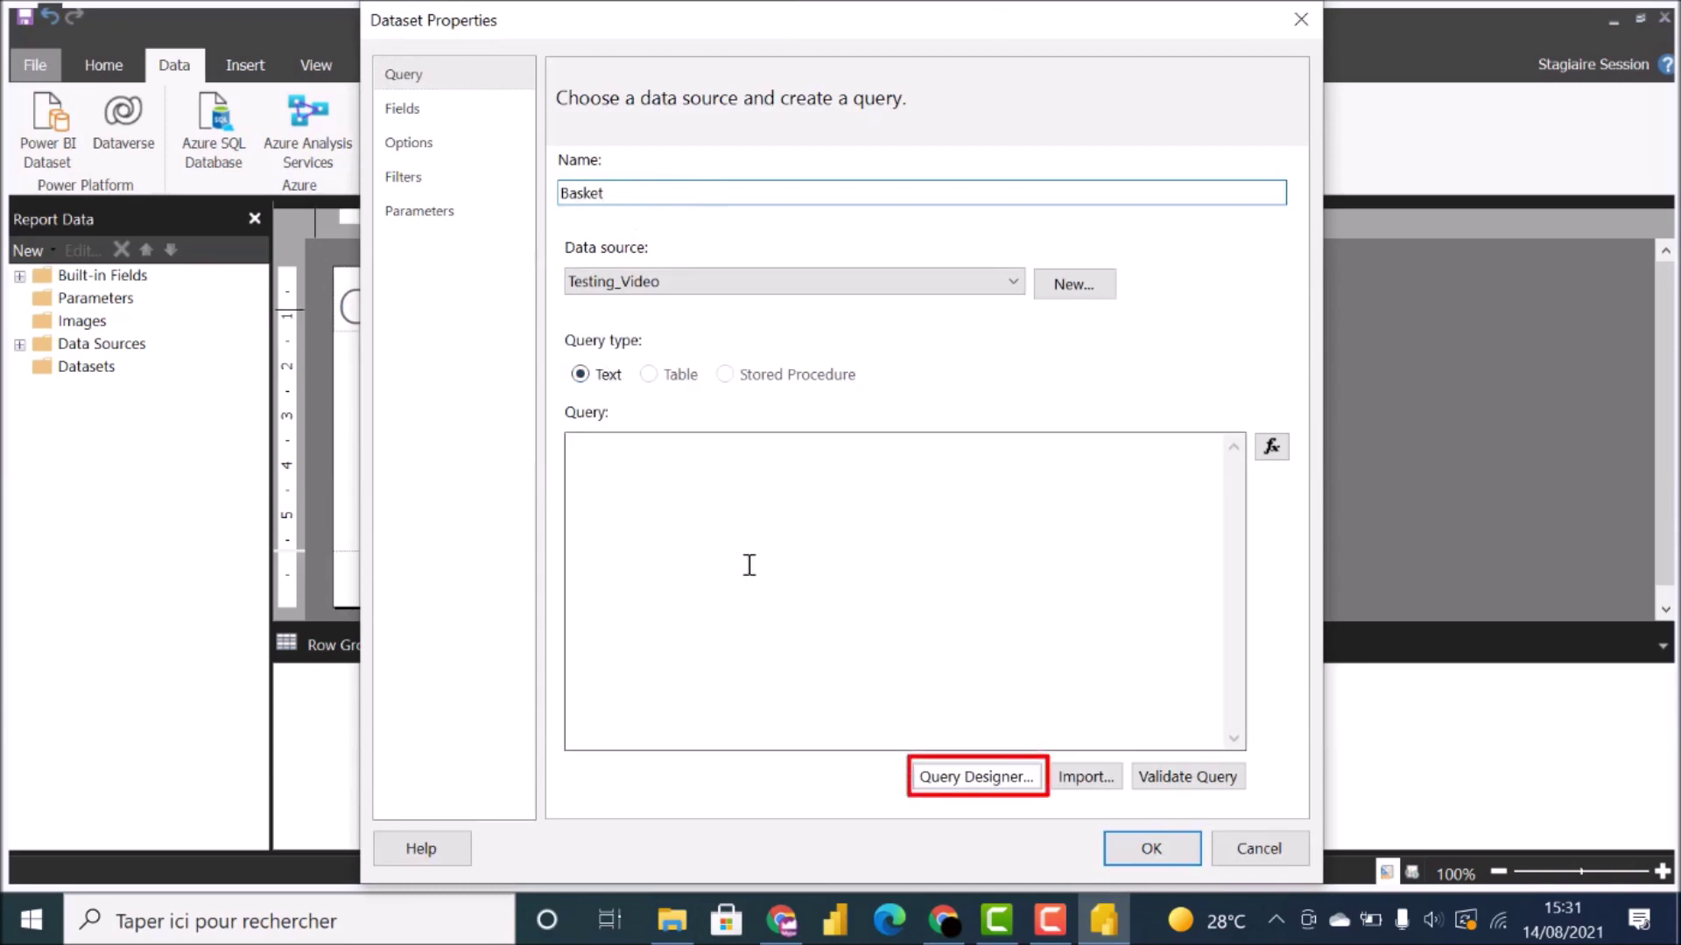
click(976, 777)
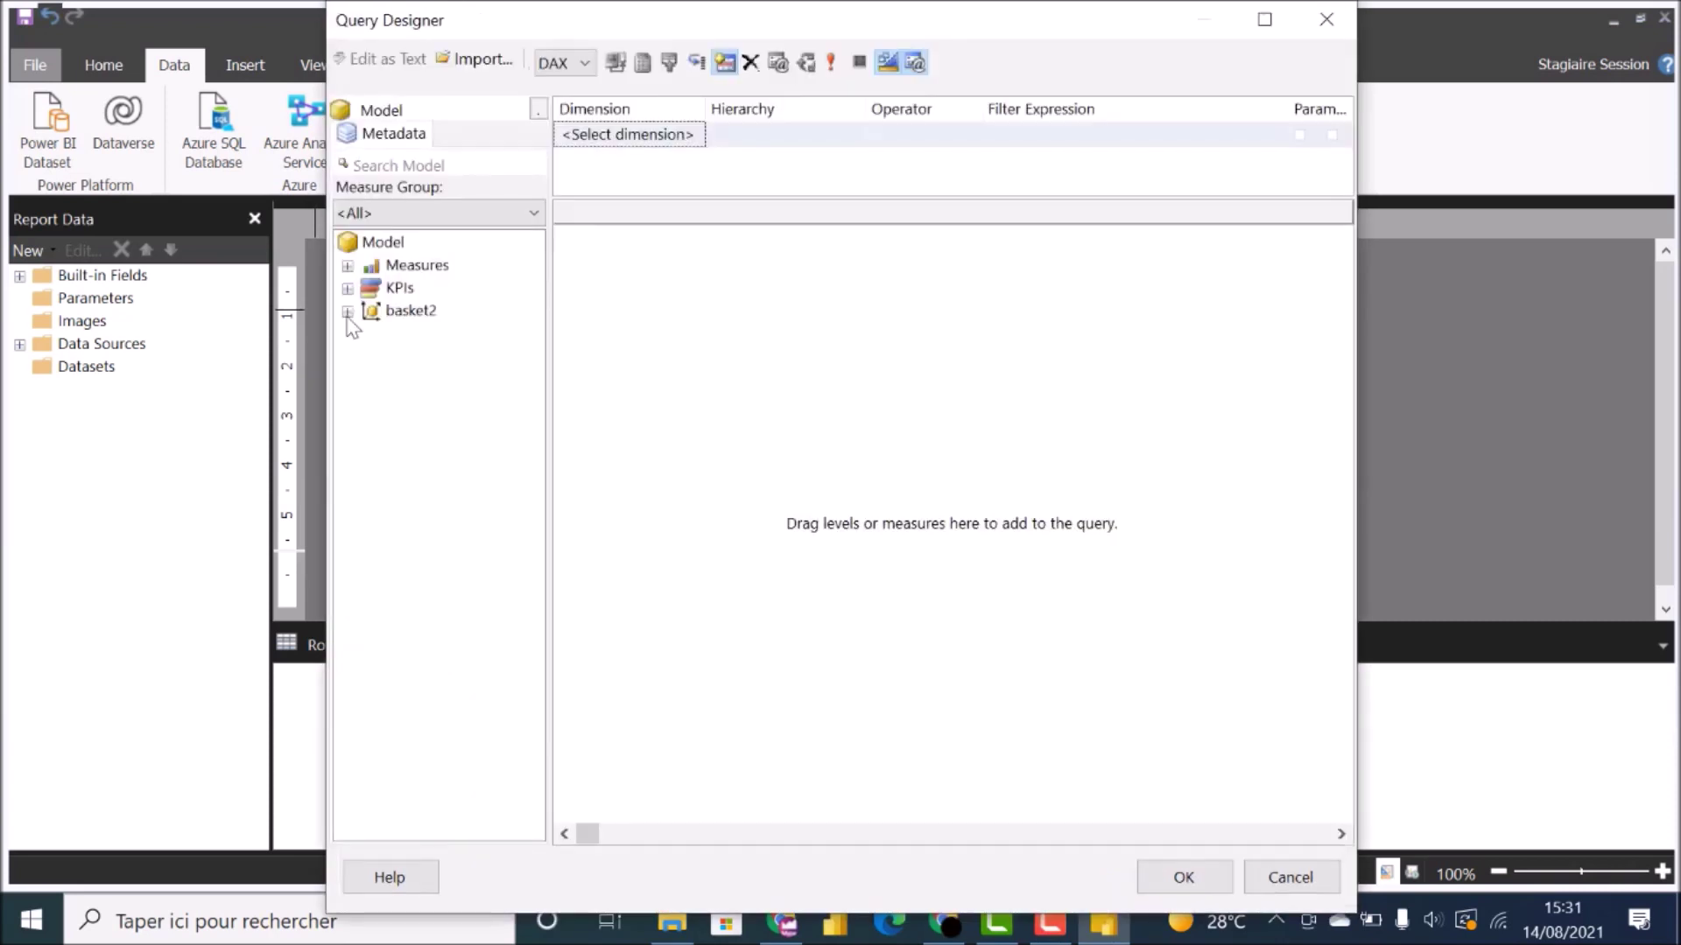
click(347, 311)
drag(435, 378, 691, 263)
scroll(481, 687, down, 2)
drag(451, 674, 889, 550)
click(1007, 538)
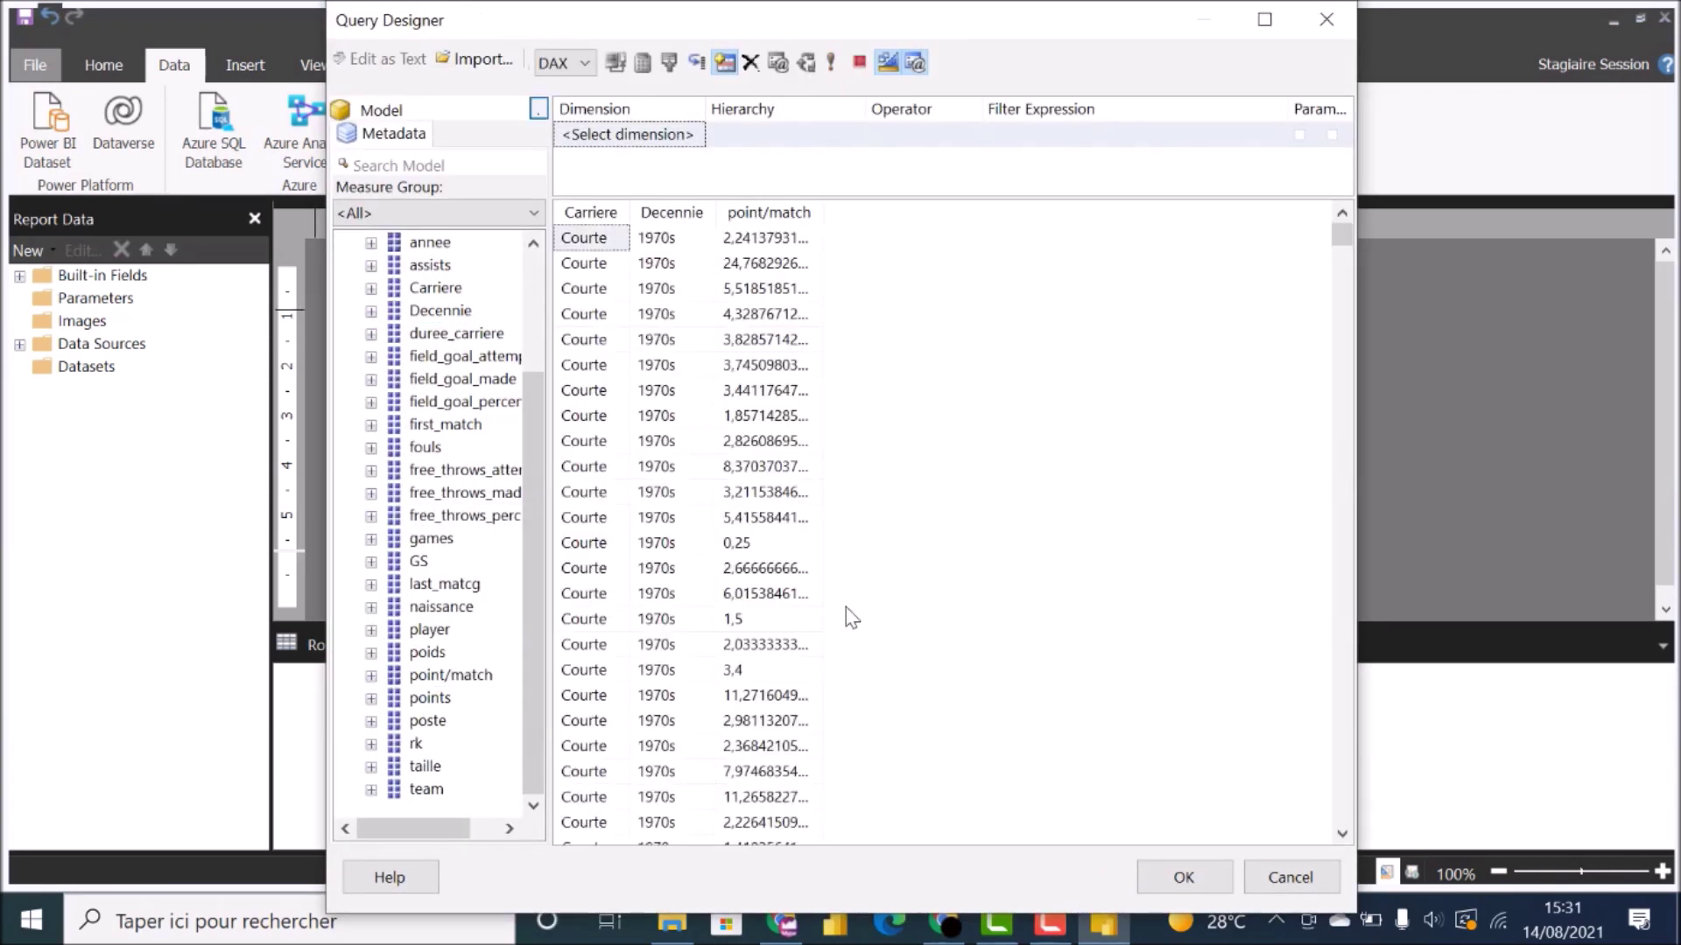
click(1185, 877)
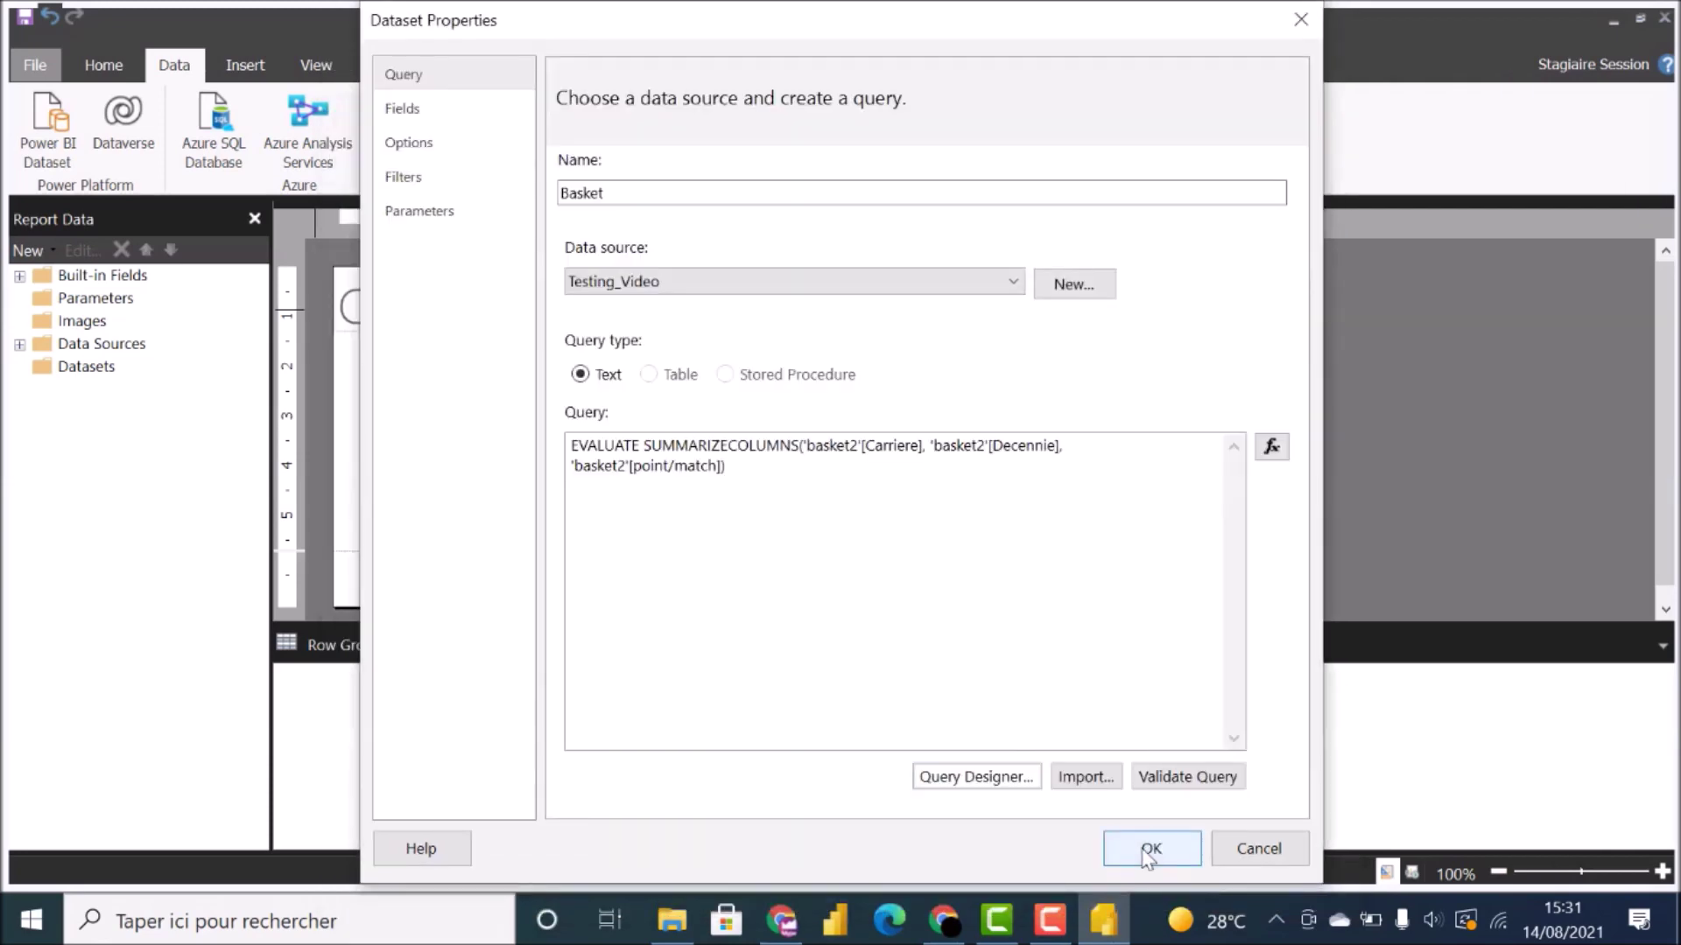
click(1147, 849)
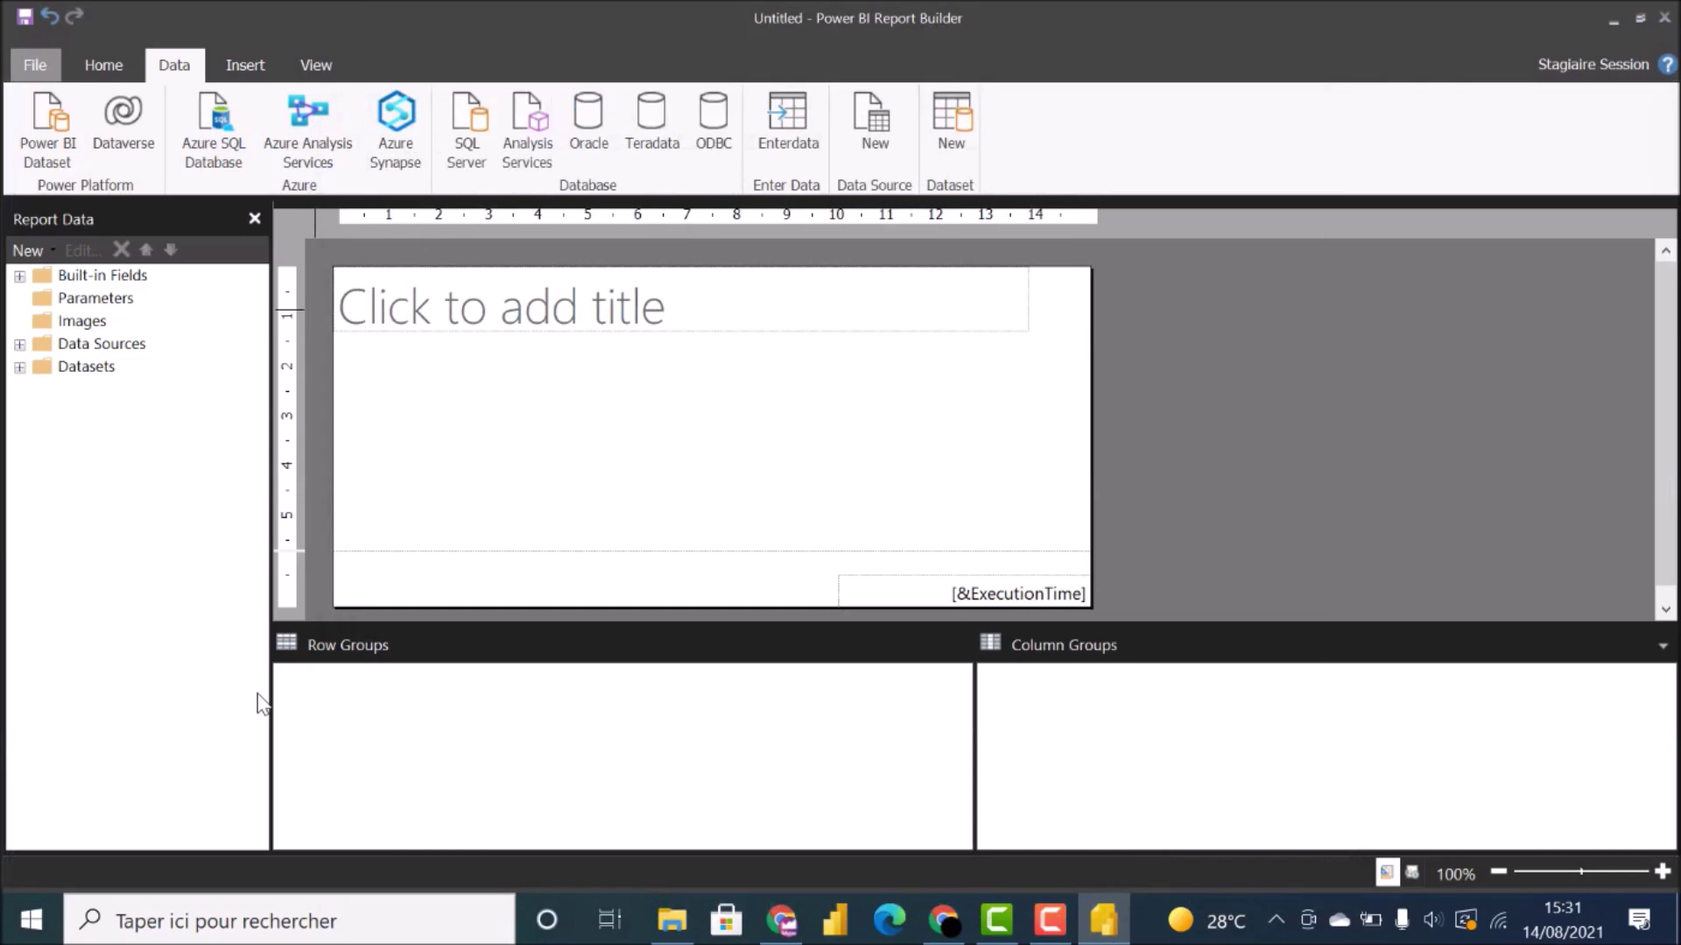
click(19, 346)
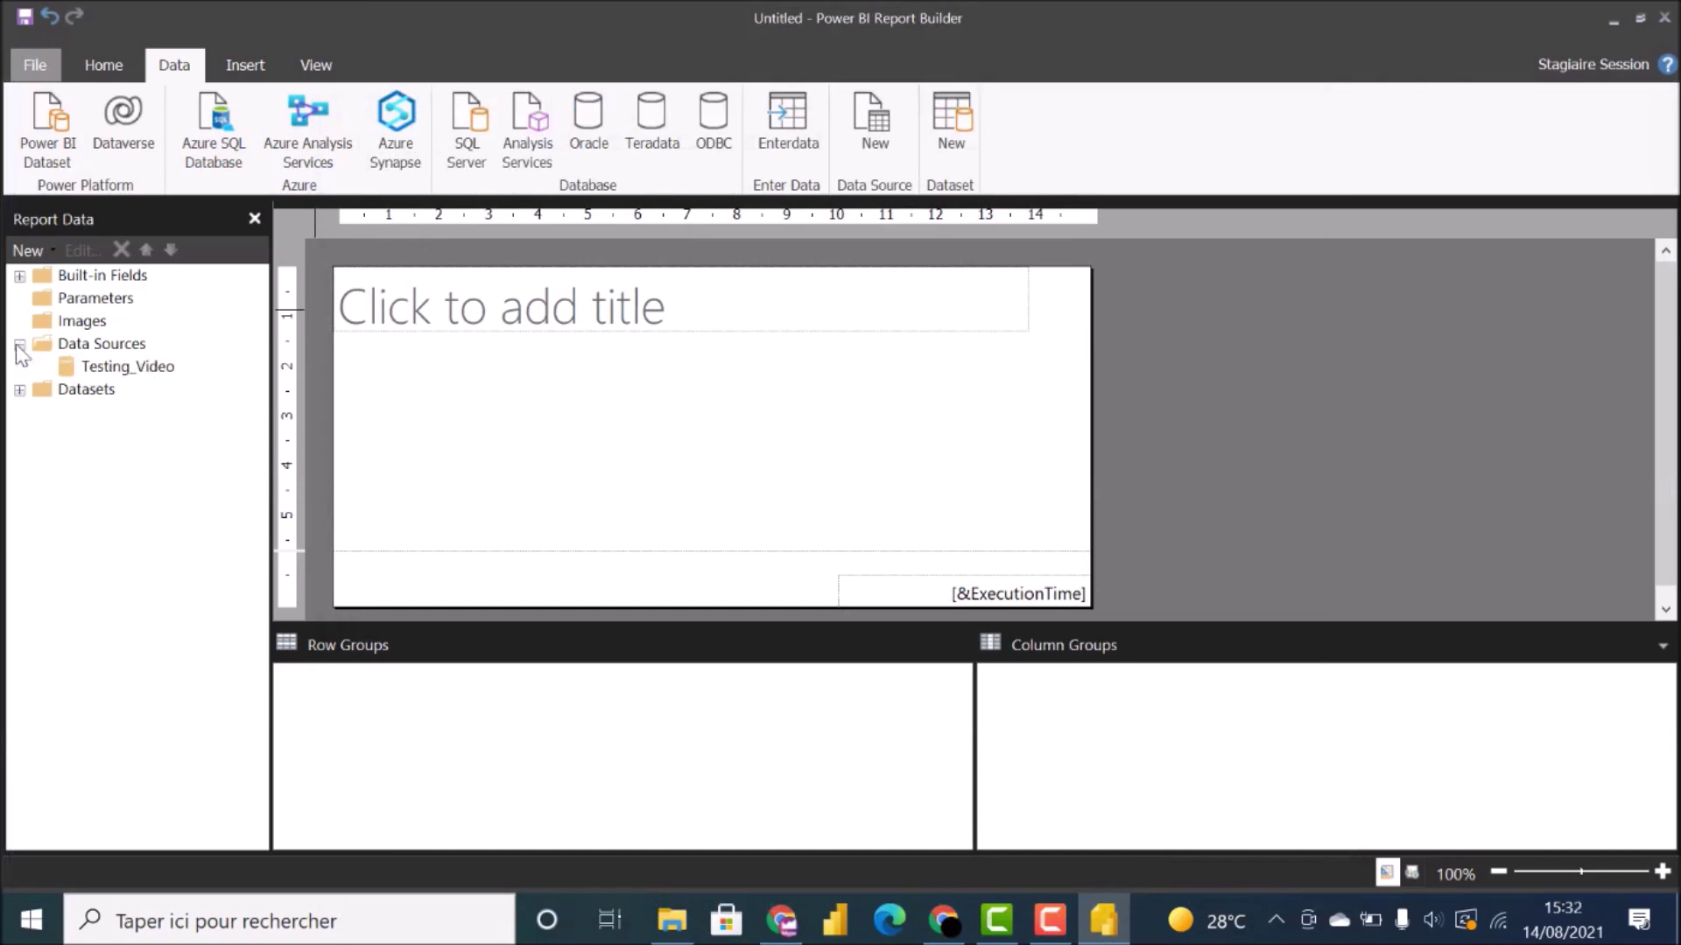
click(19, 391)
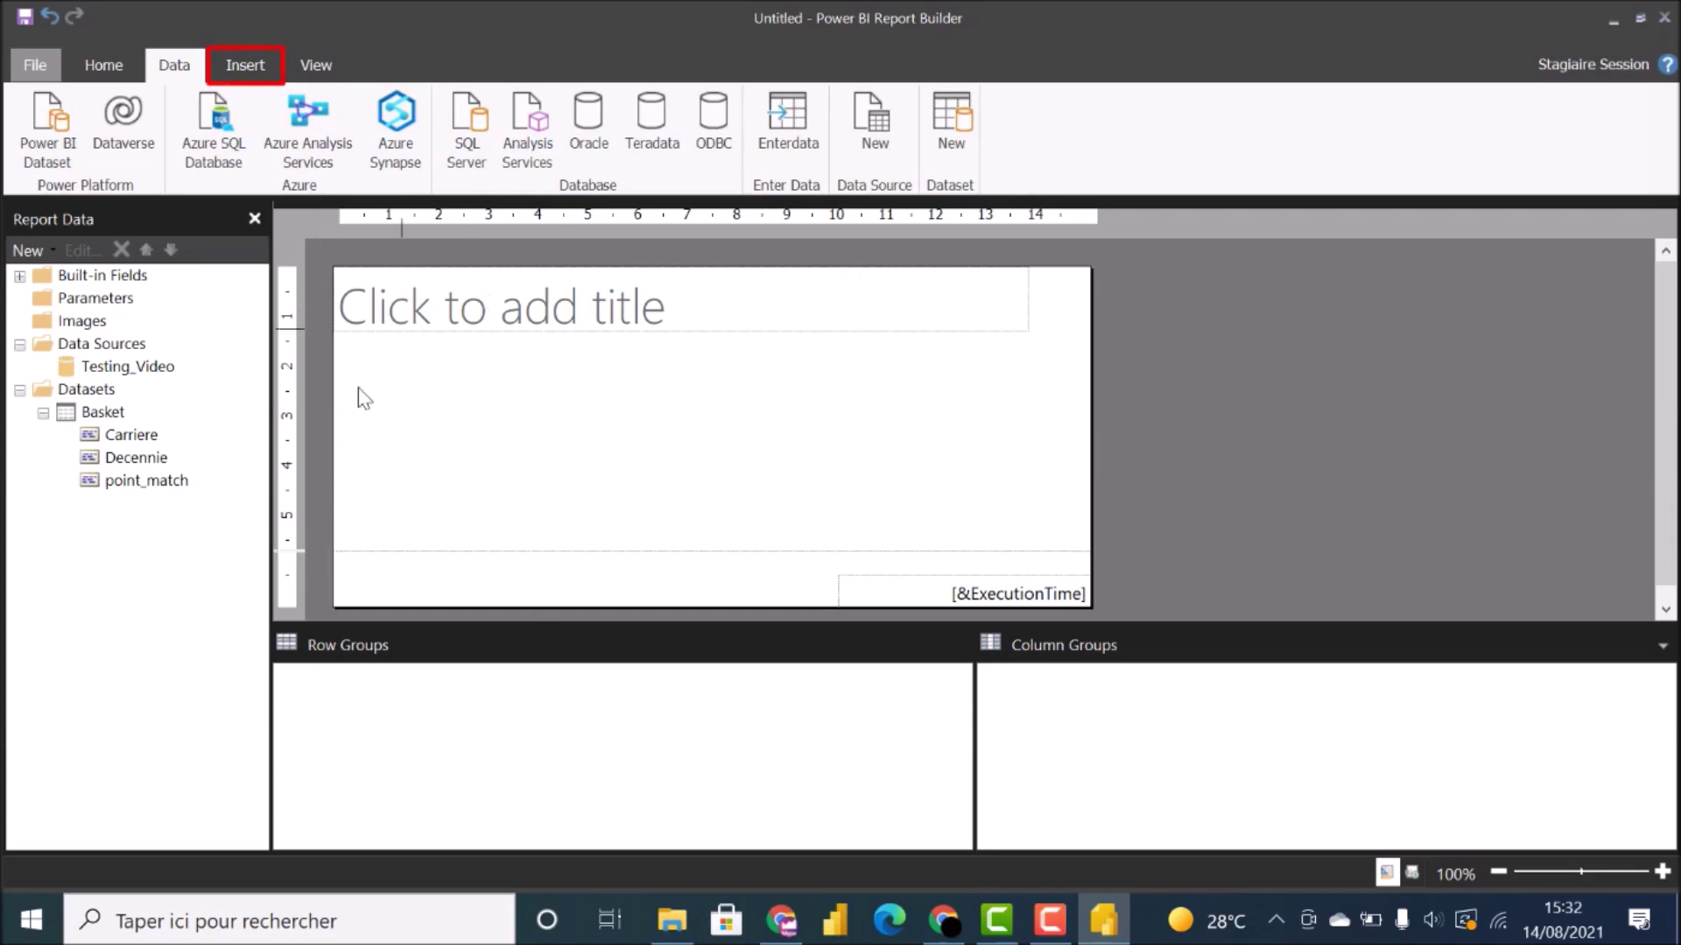
- Start a new table with the Table Wizard, using the Basket dataset
click(244, 70)
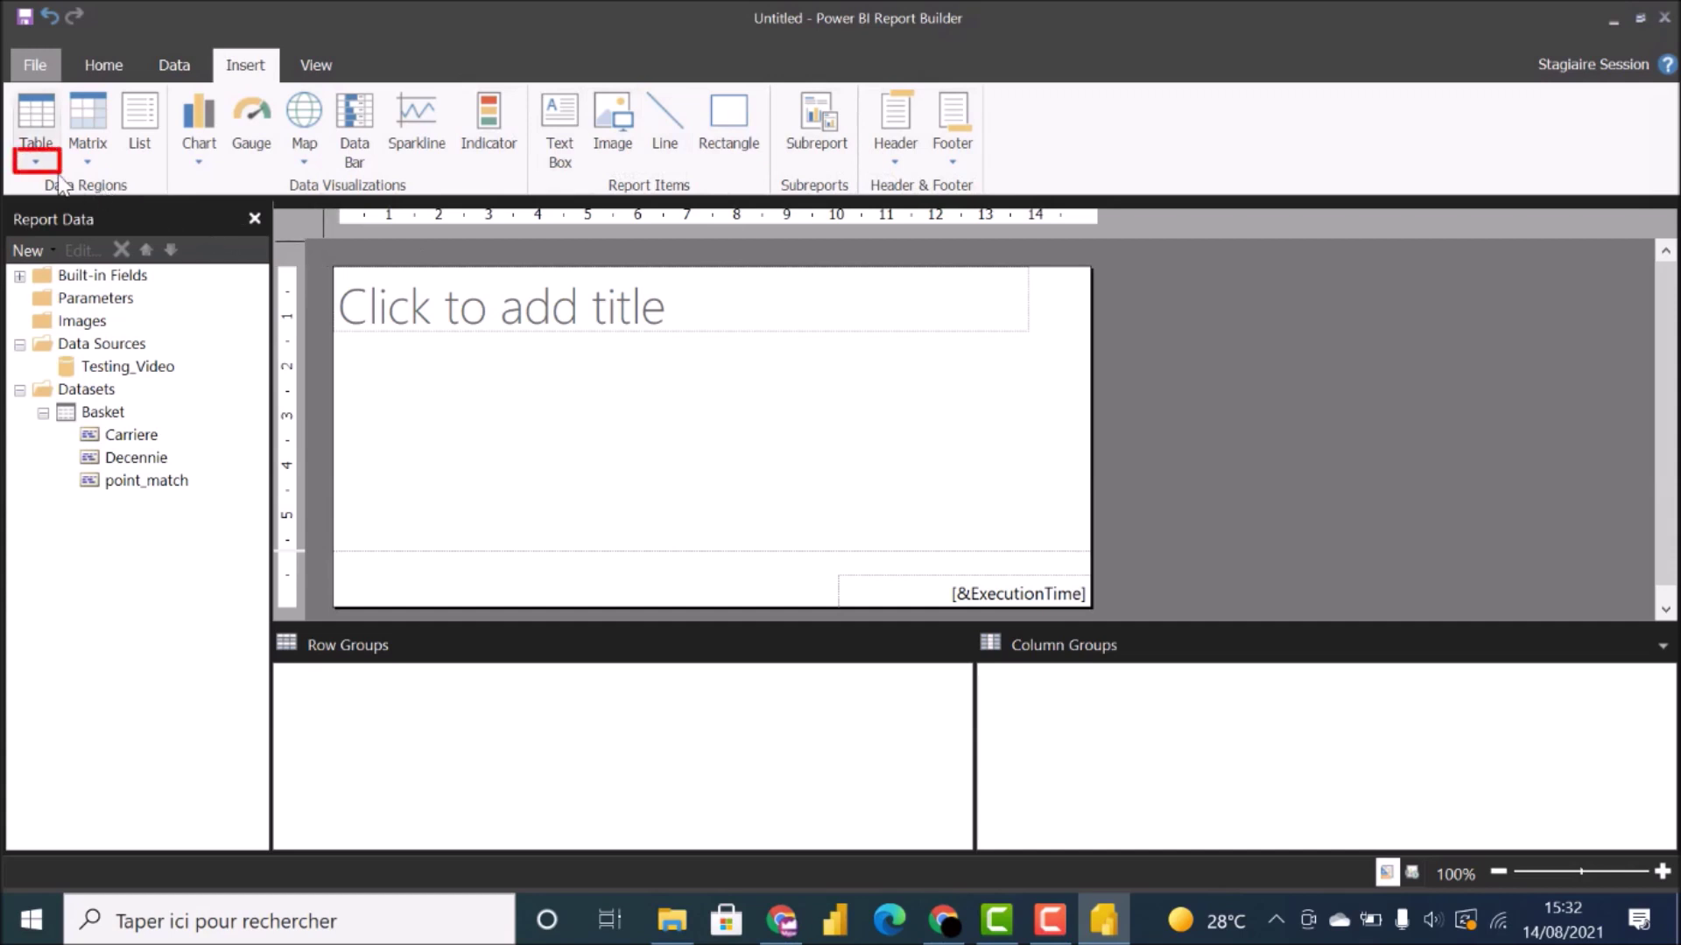
click(34, 162)
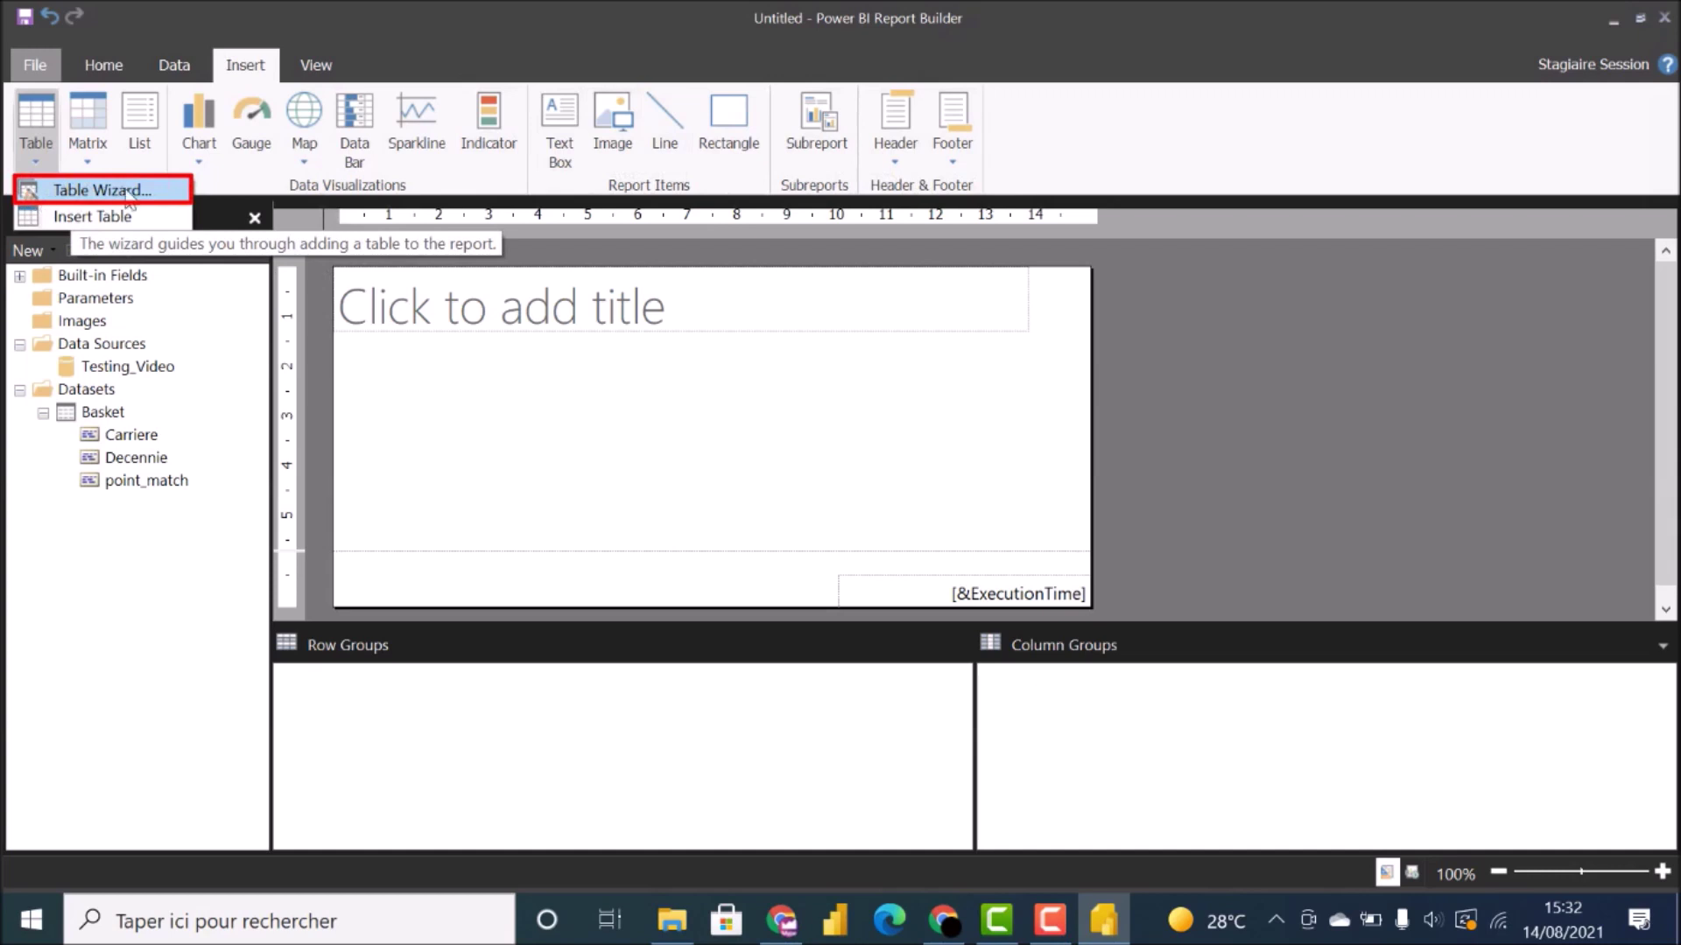
click(87, 196)
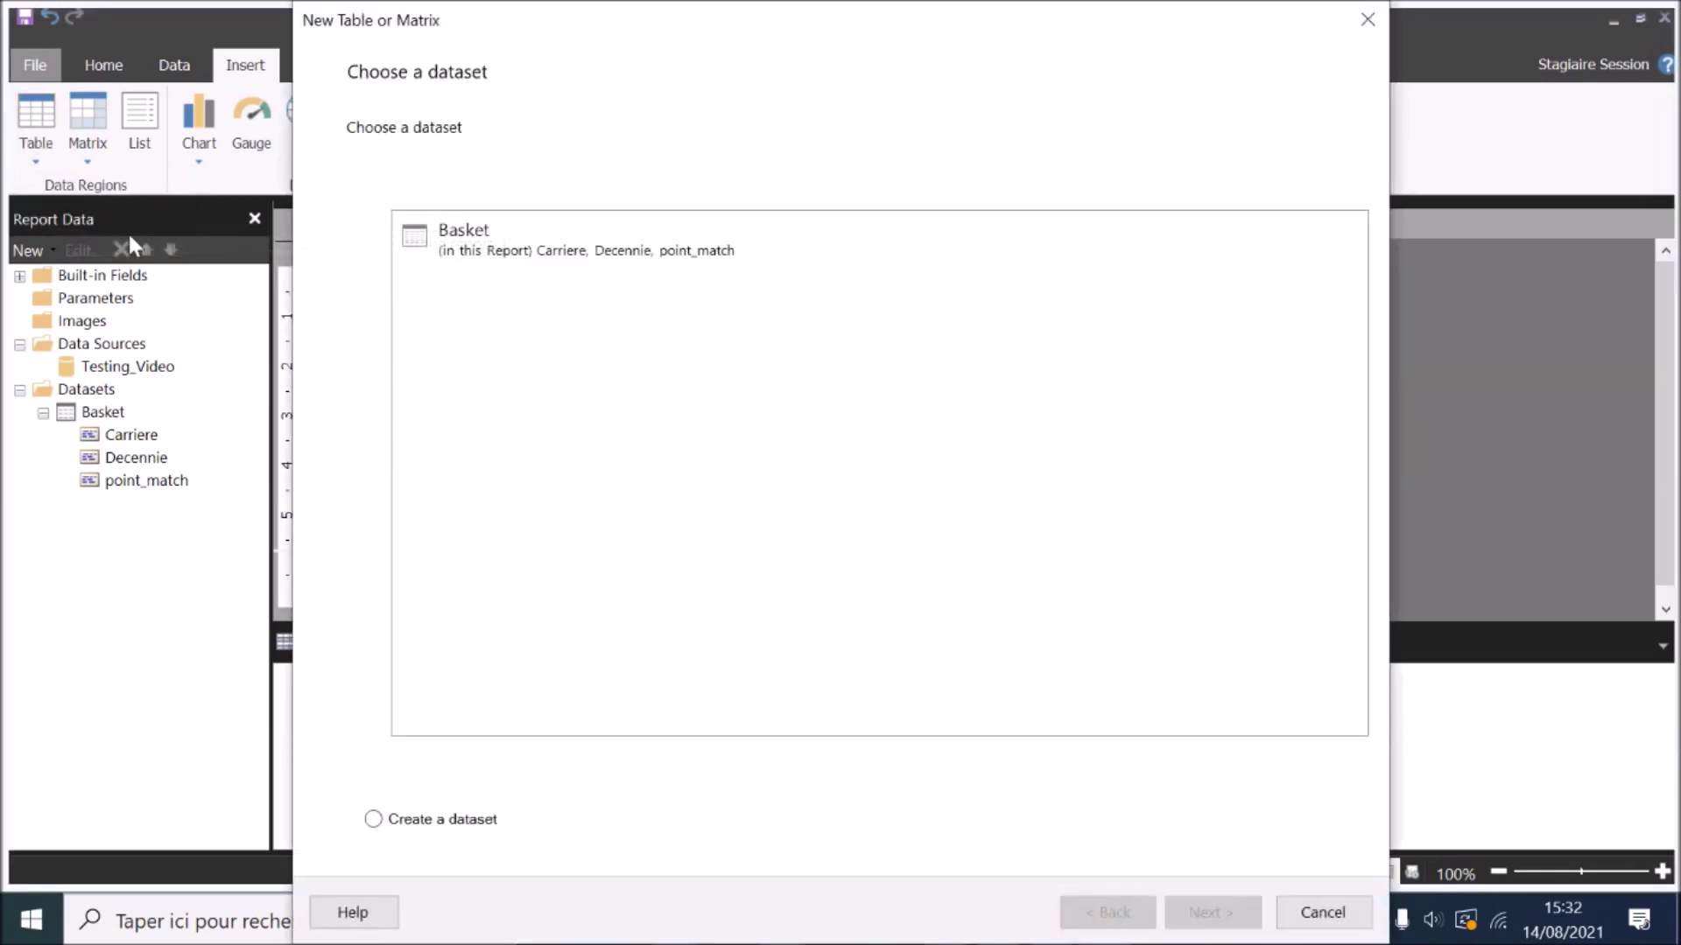
double_click(496, 242)
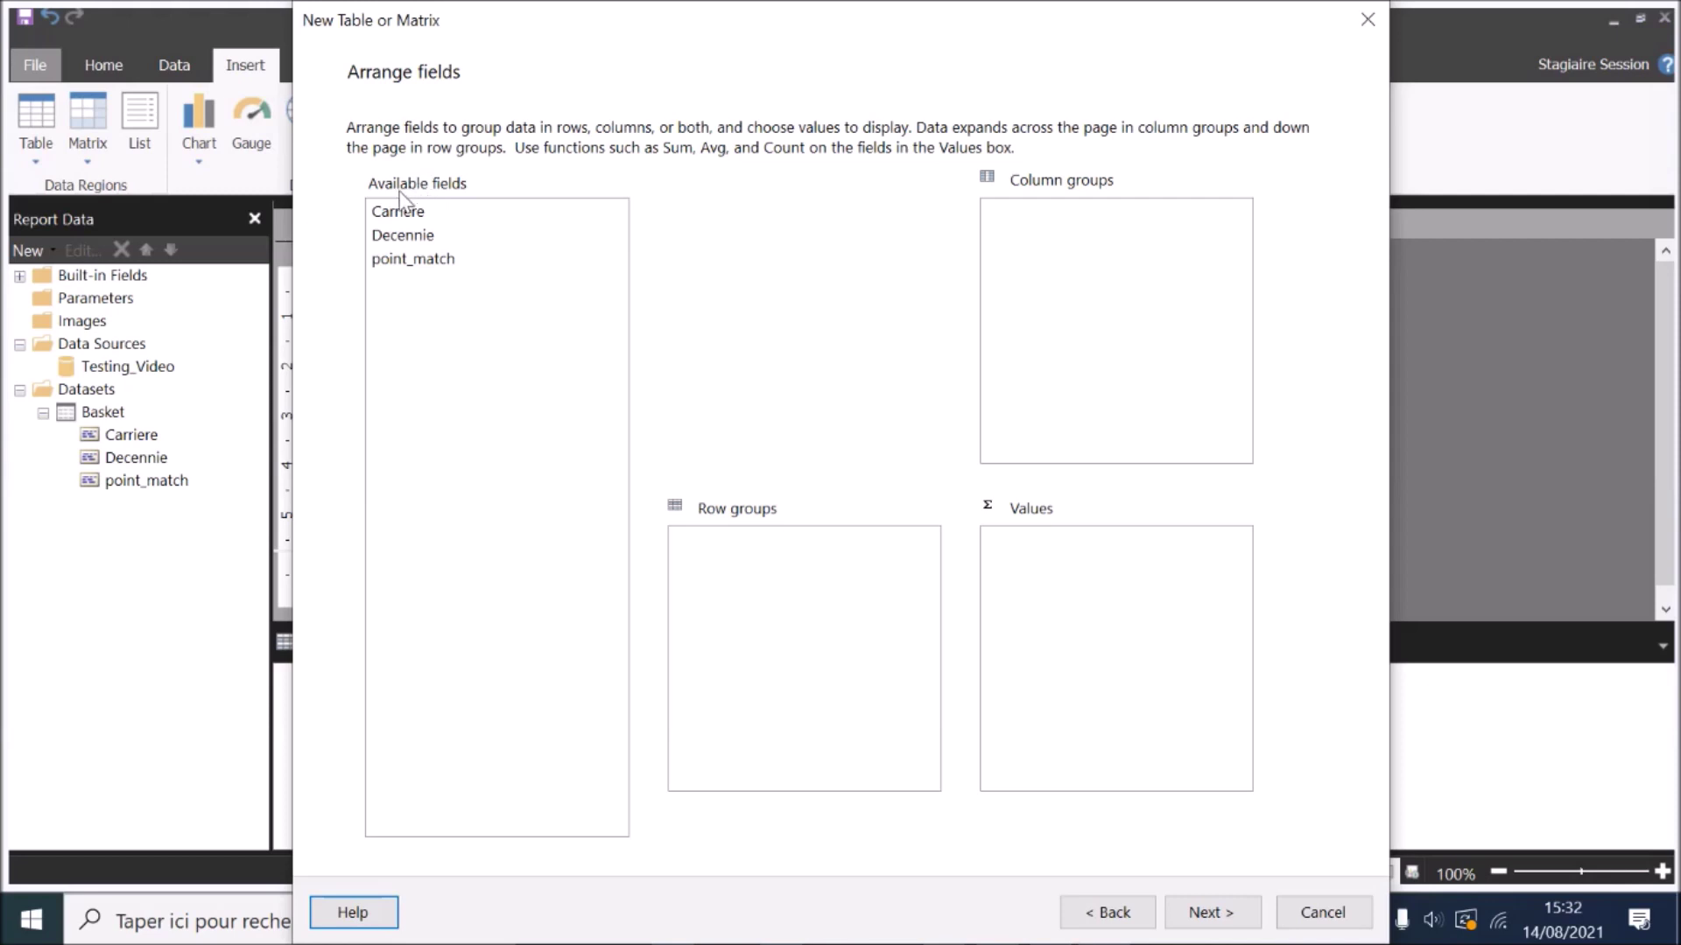
- Set Decennie as column group, Carriere as row group and the Avg of point_match as value, and finish the table with subtotals and grand totals
drag(408, 236, 1041, 226)
drag(427, 214, 781, 576)
drag(427, 261, 1019, 569)
click(1235, 539)
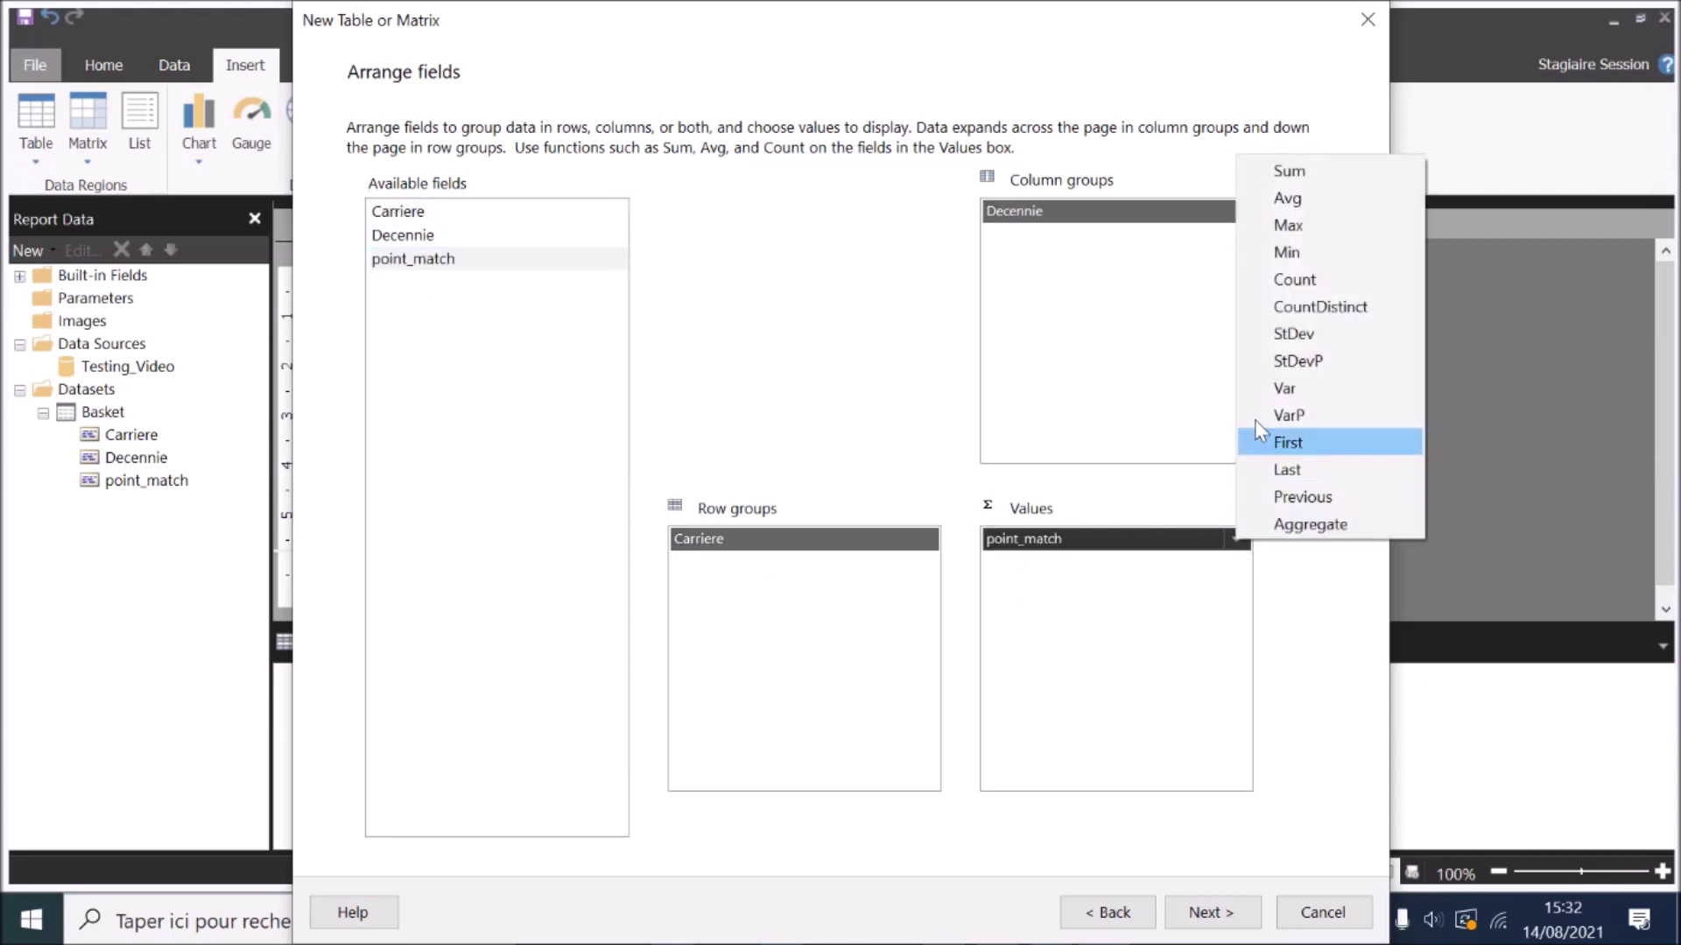
click(1301, 202)
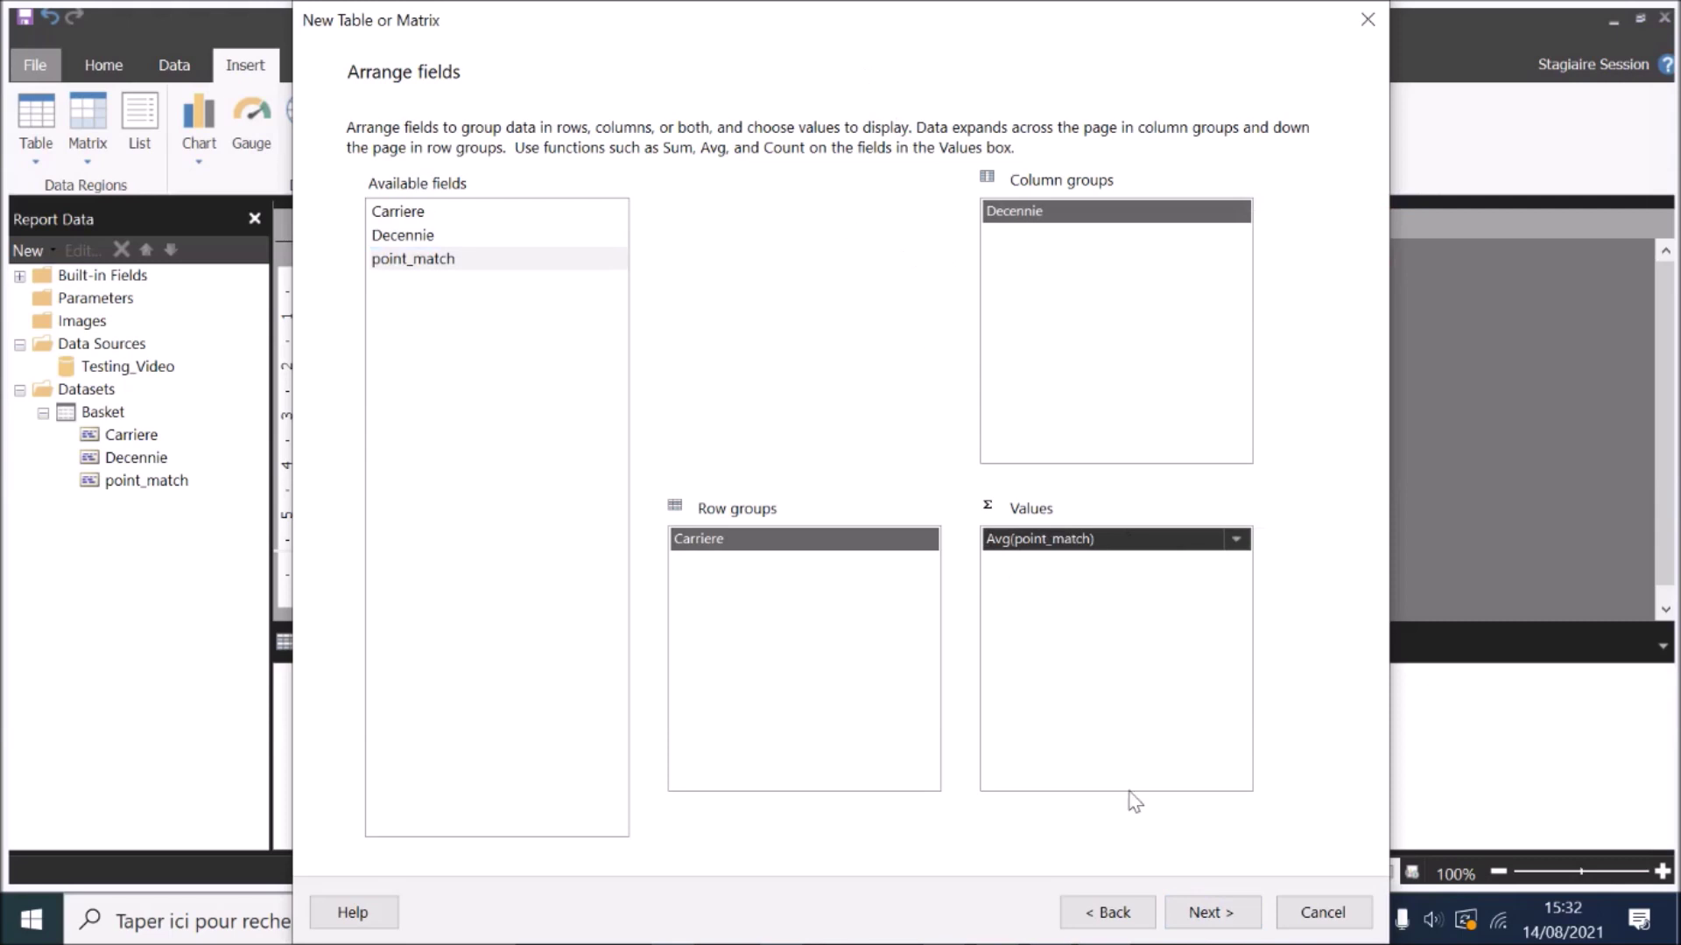
click(1211, 912)
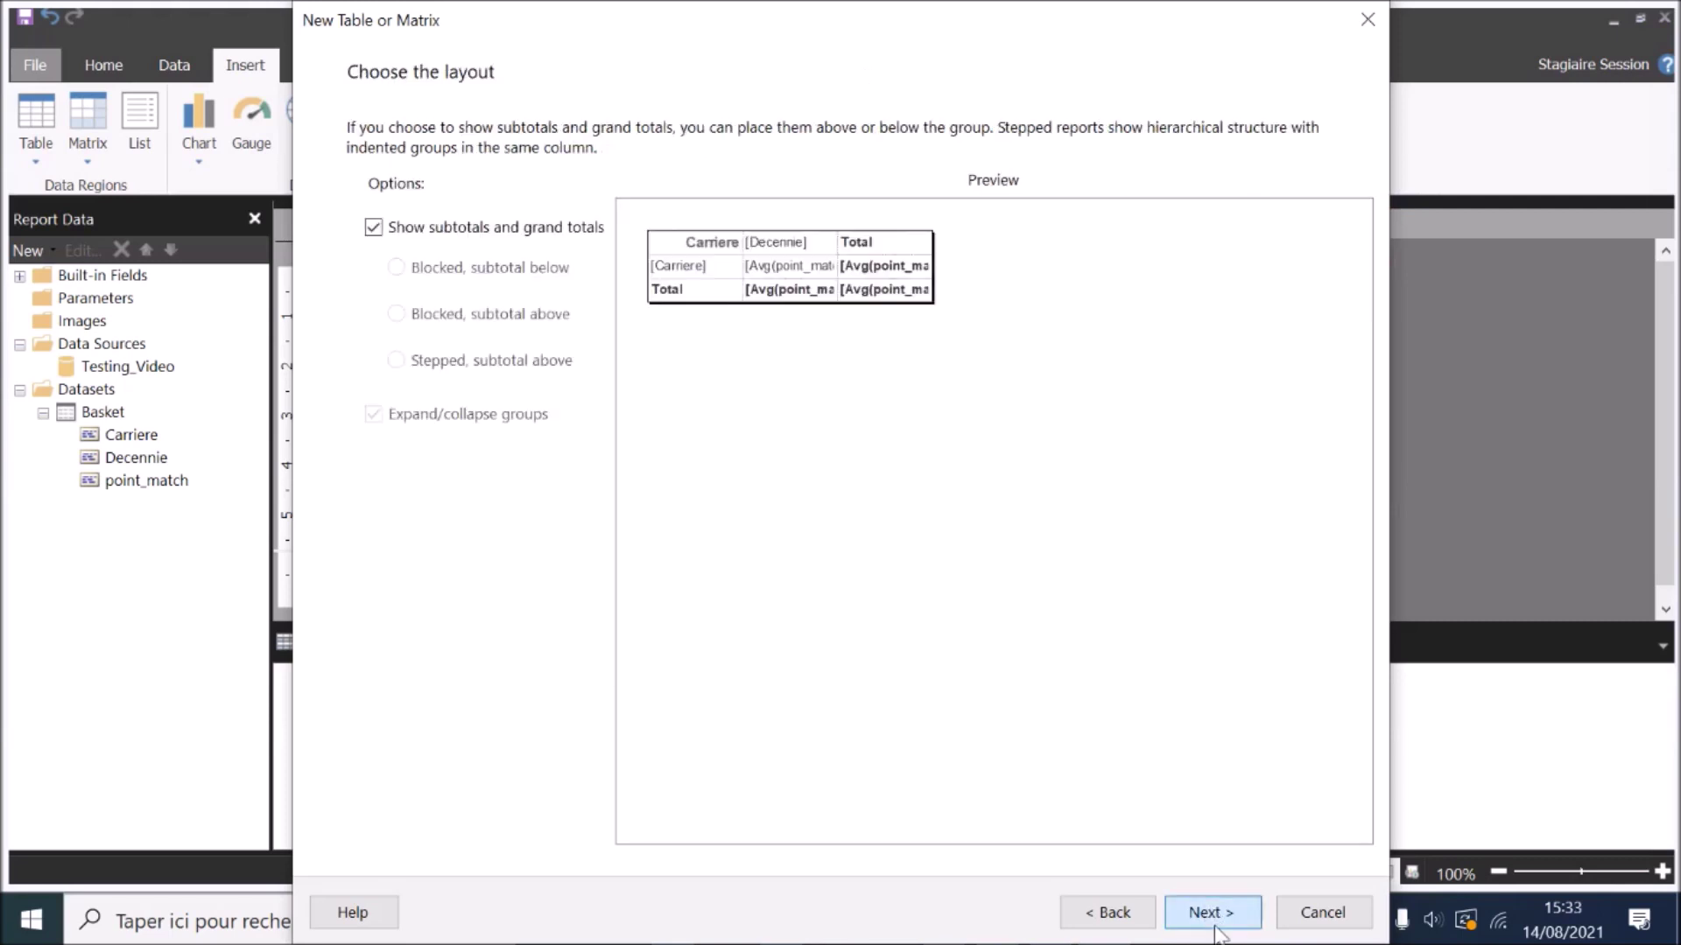
click(1213, 914)
click(1209, 909)
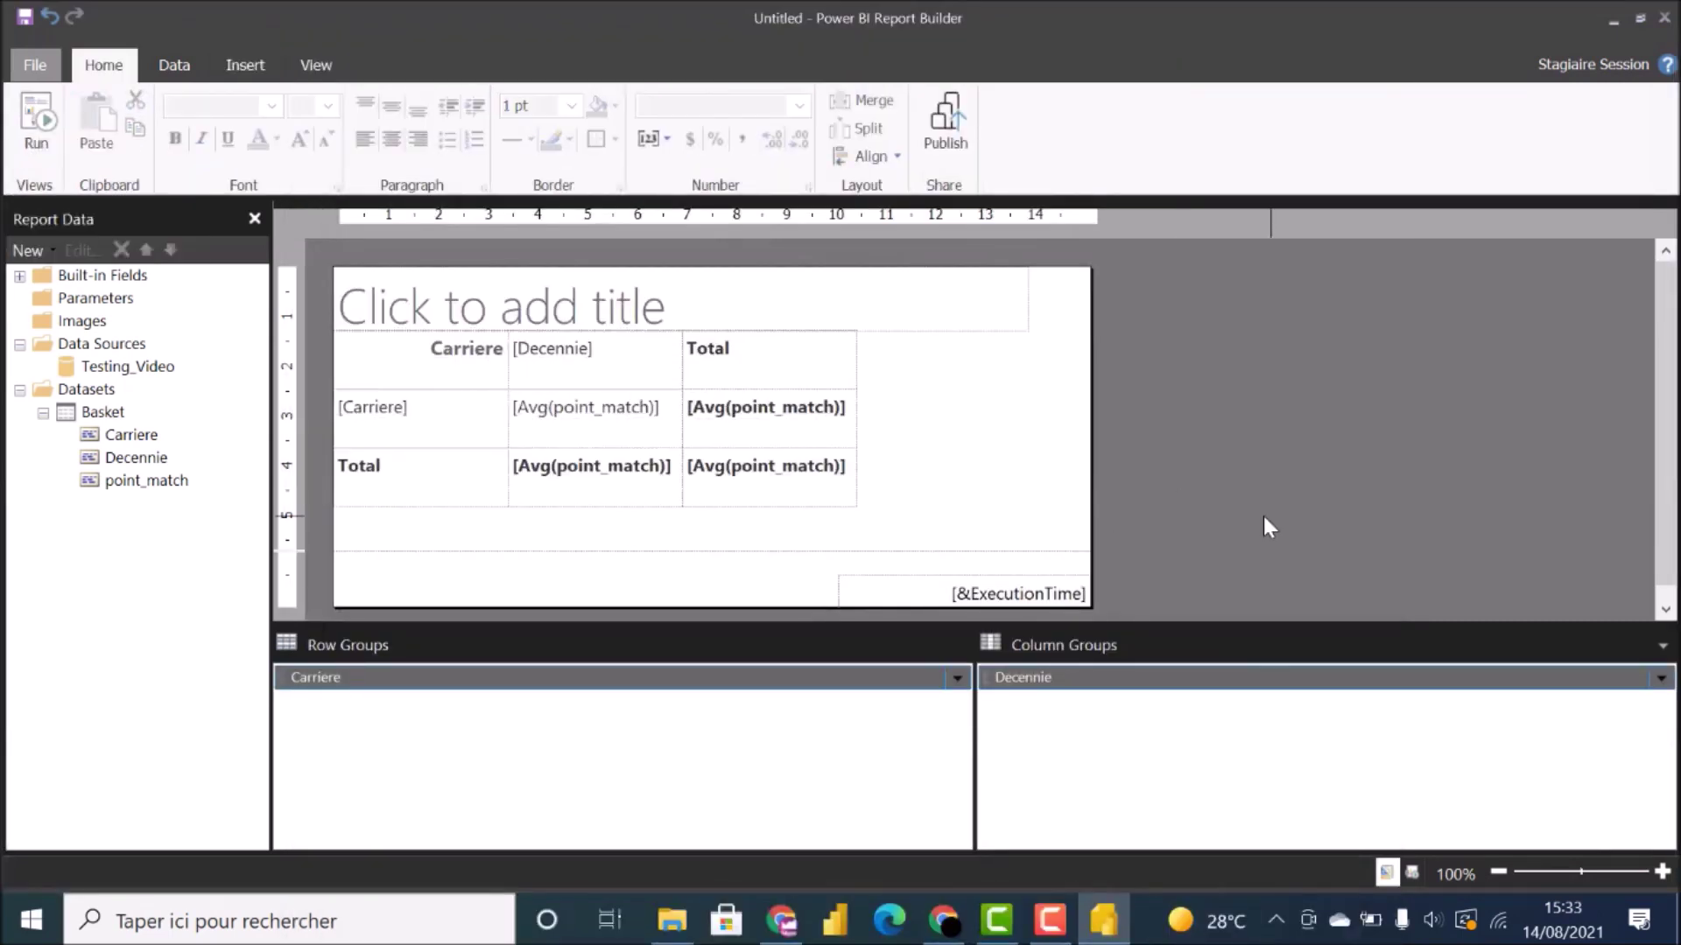
- Title the report "Tableau de la moyenne des points par match selon la carrière et la décennie" and reduce the title's font size to 14
click(450, 324)
text(Tableau de la moyenne des poi)
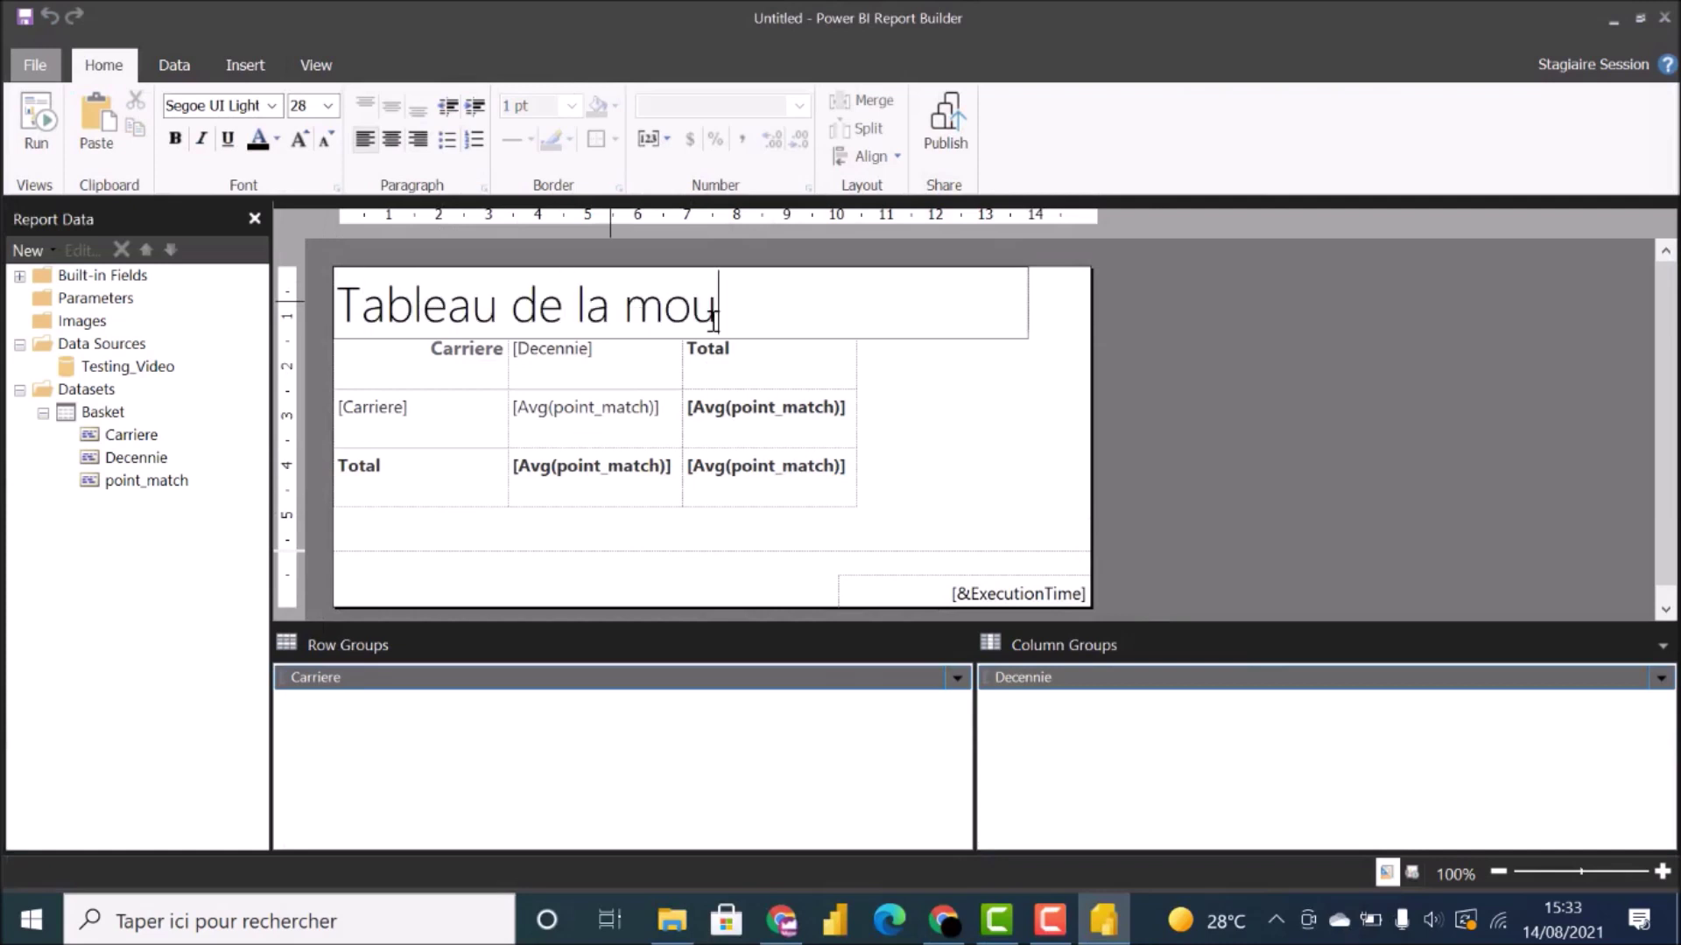
text(nts par match selon la carrière)
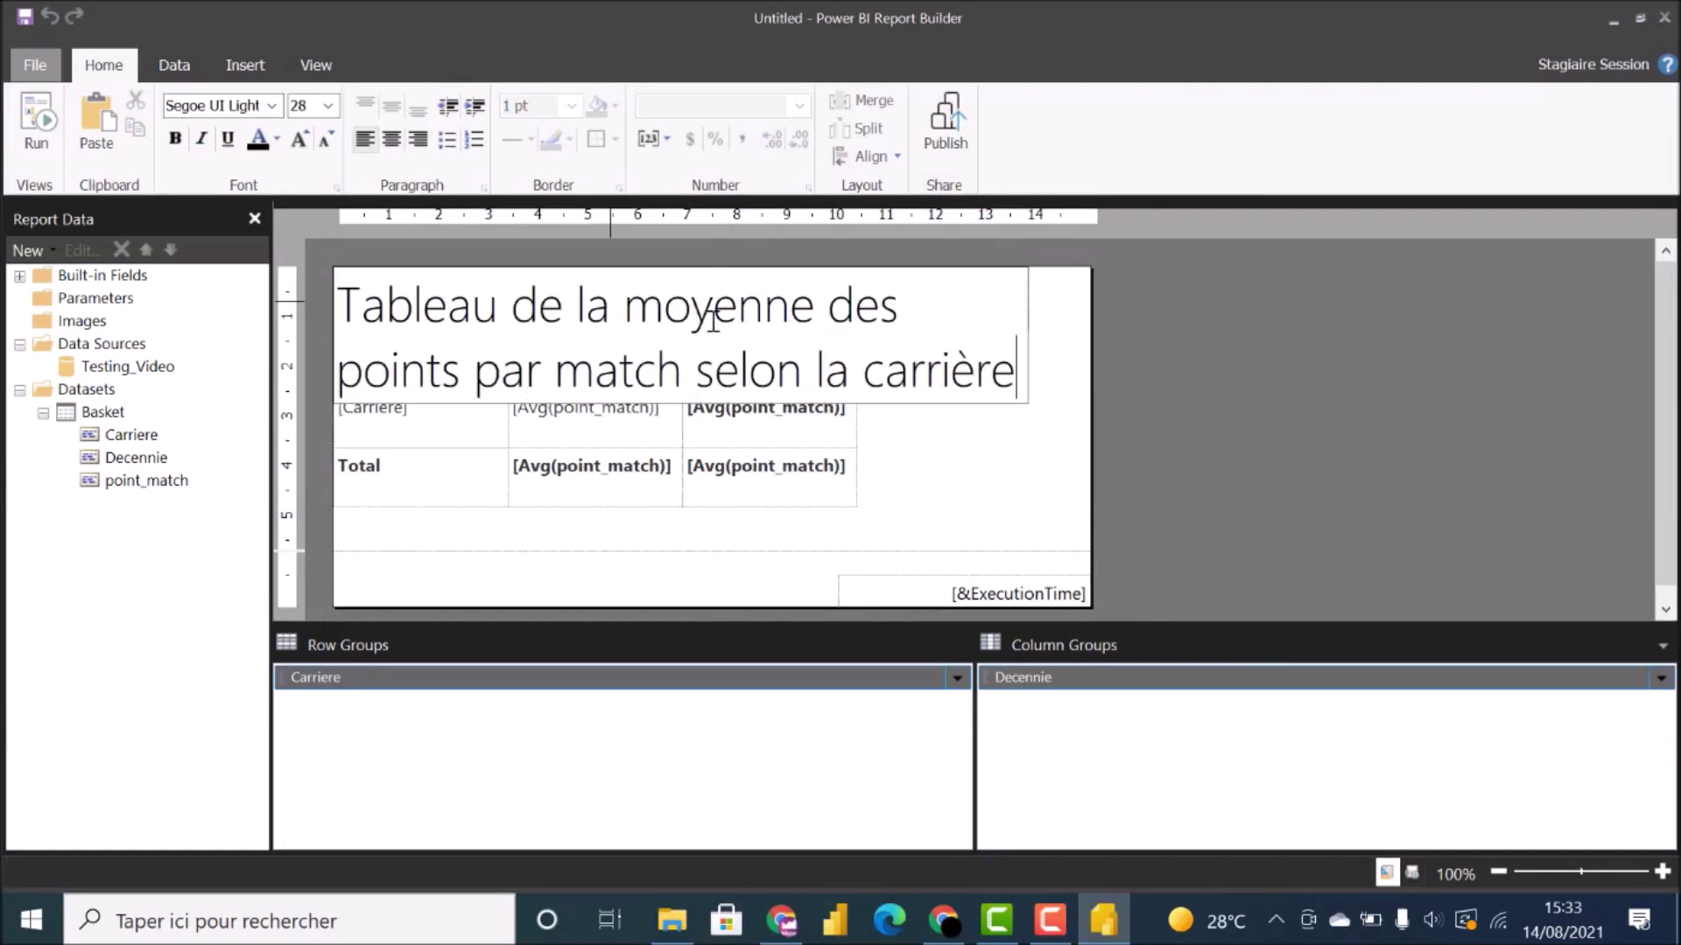
text( et la décennie)
key(ctrl+a)
click(326, 139)
click(326, 139)
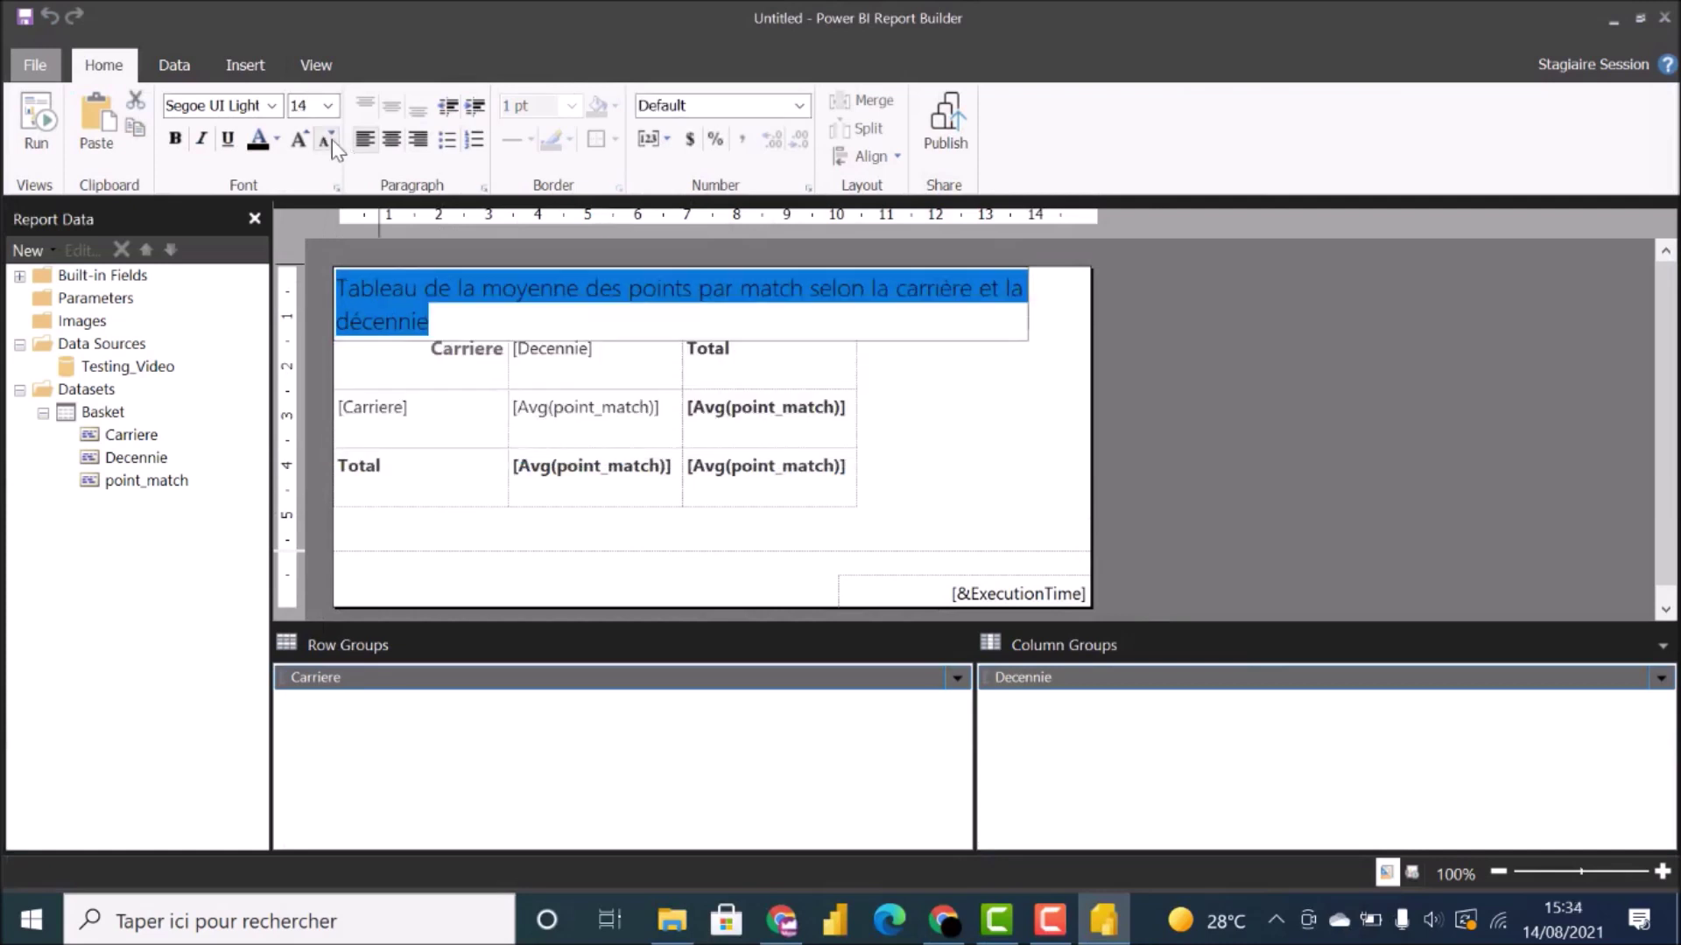
- Enlarge the table and reposition it just below the title, with its right edge aligned to the title box
click(856, 506)
drag(856, 506, 1030, 556)
mouse_move(683, 331)
mouse_down()
mouse_move(695, 346)
mouse_move(679, 341)
mouse_up()
click(1170, 495)
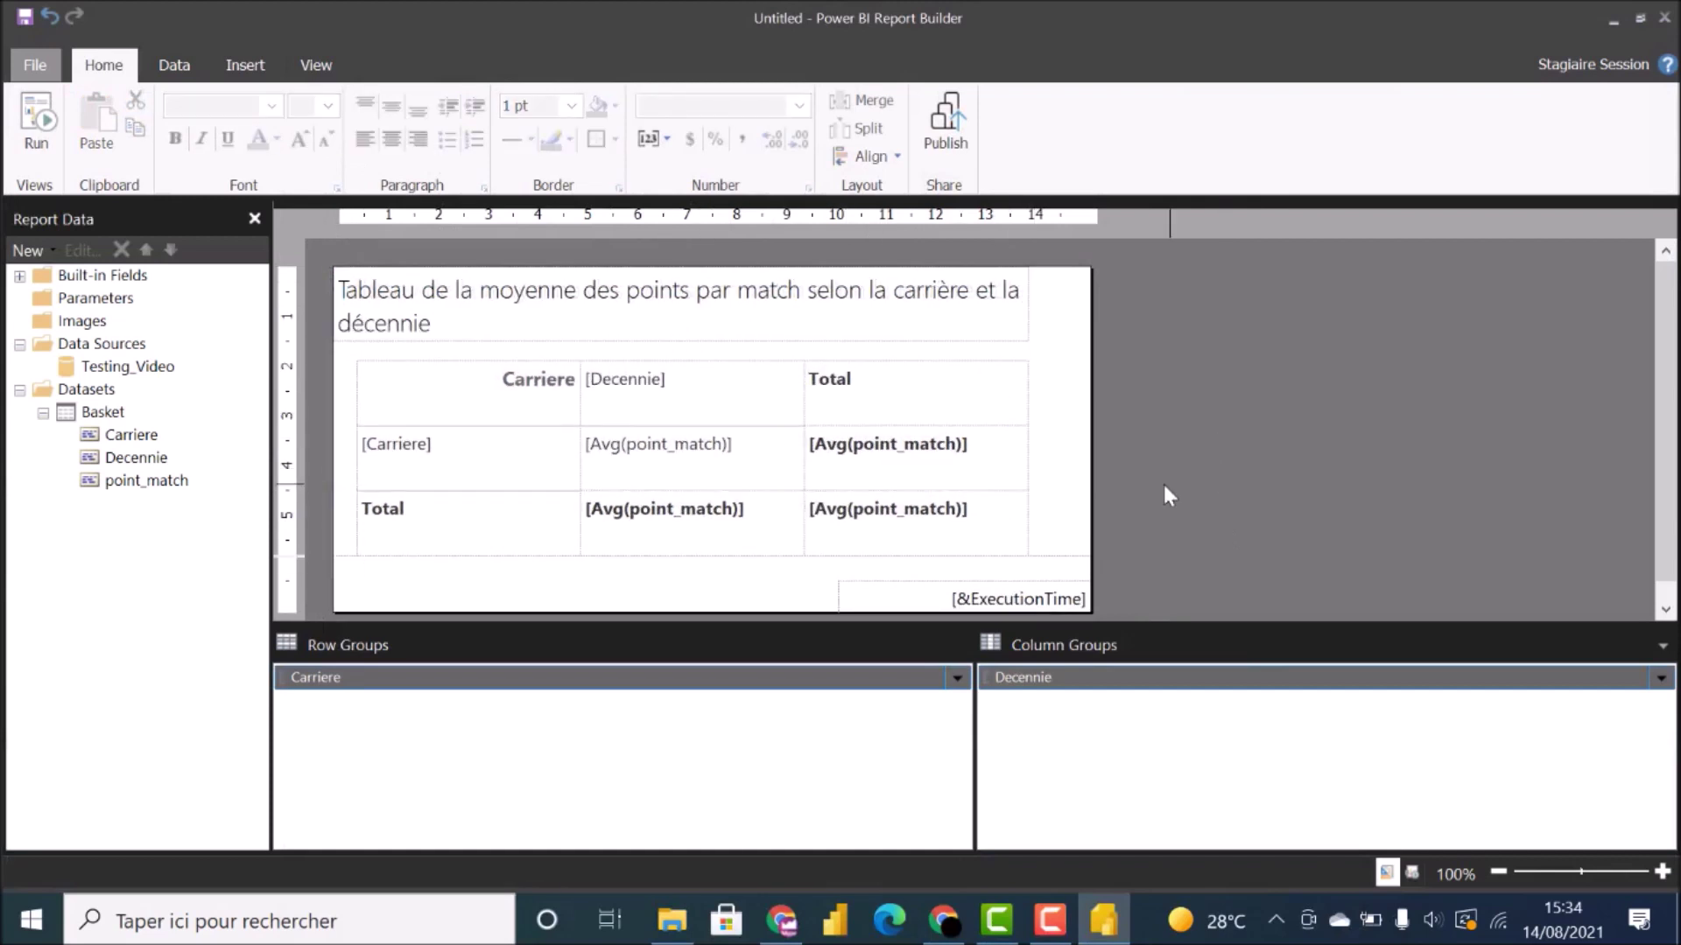
- Run the report to preview the averages by career and decade, and return to the design view
click(39, 122)
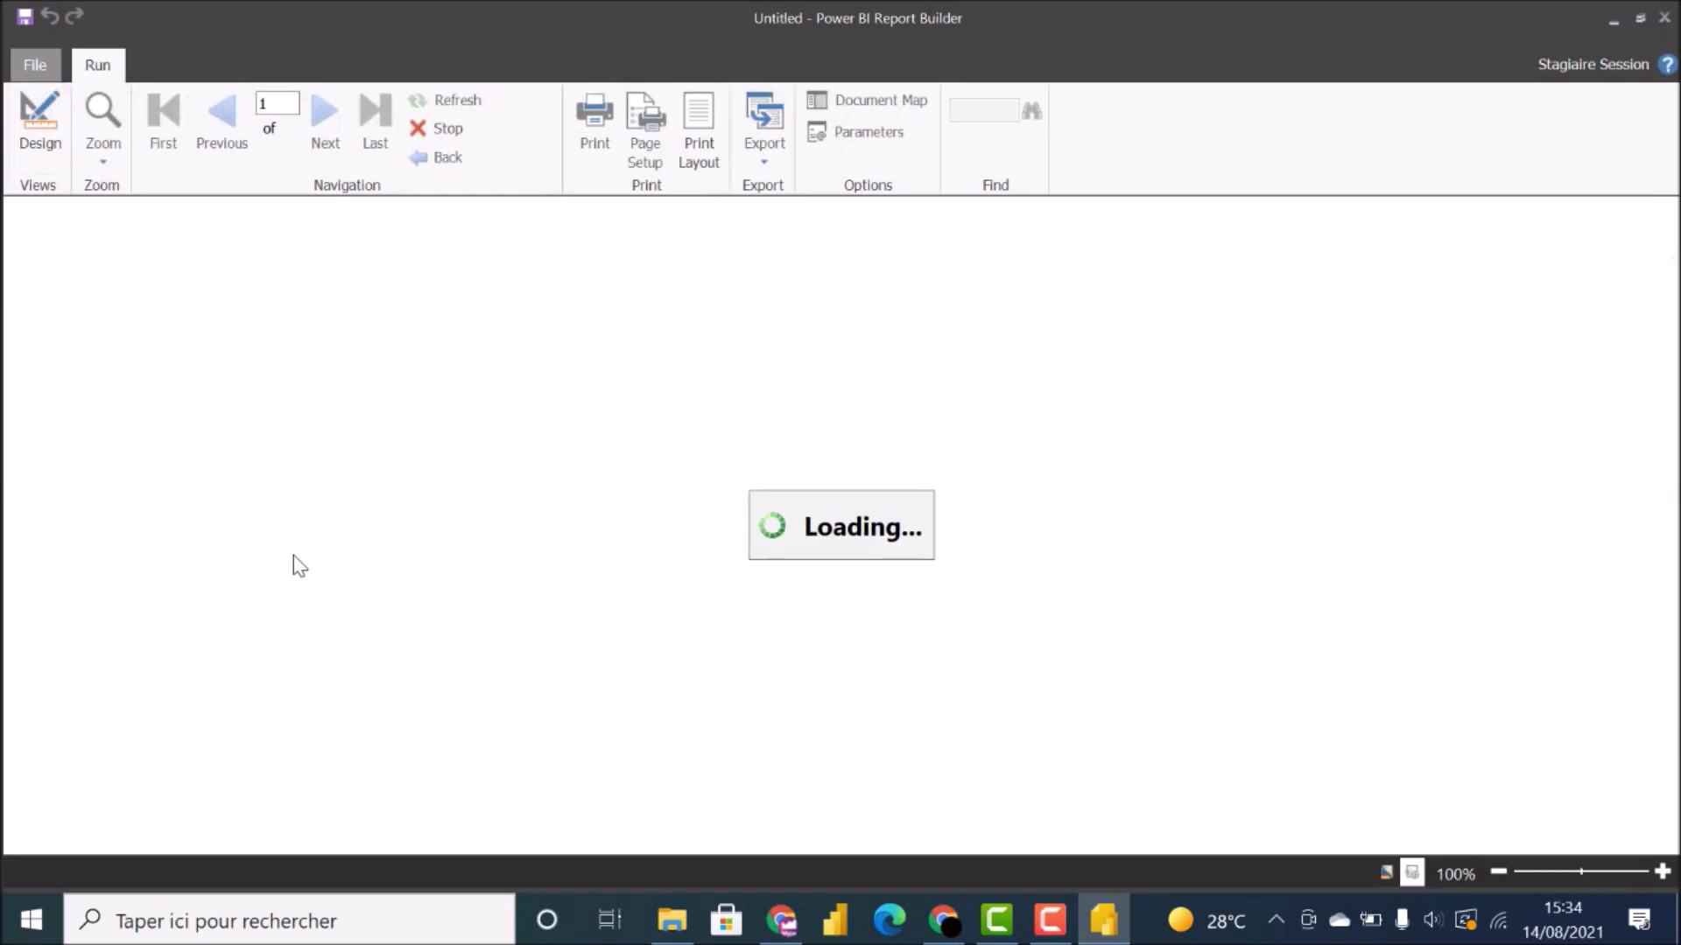
drag(471, 840, 213, 297)
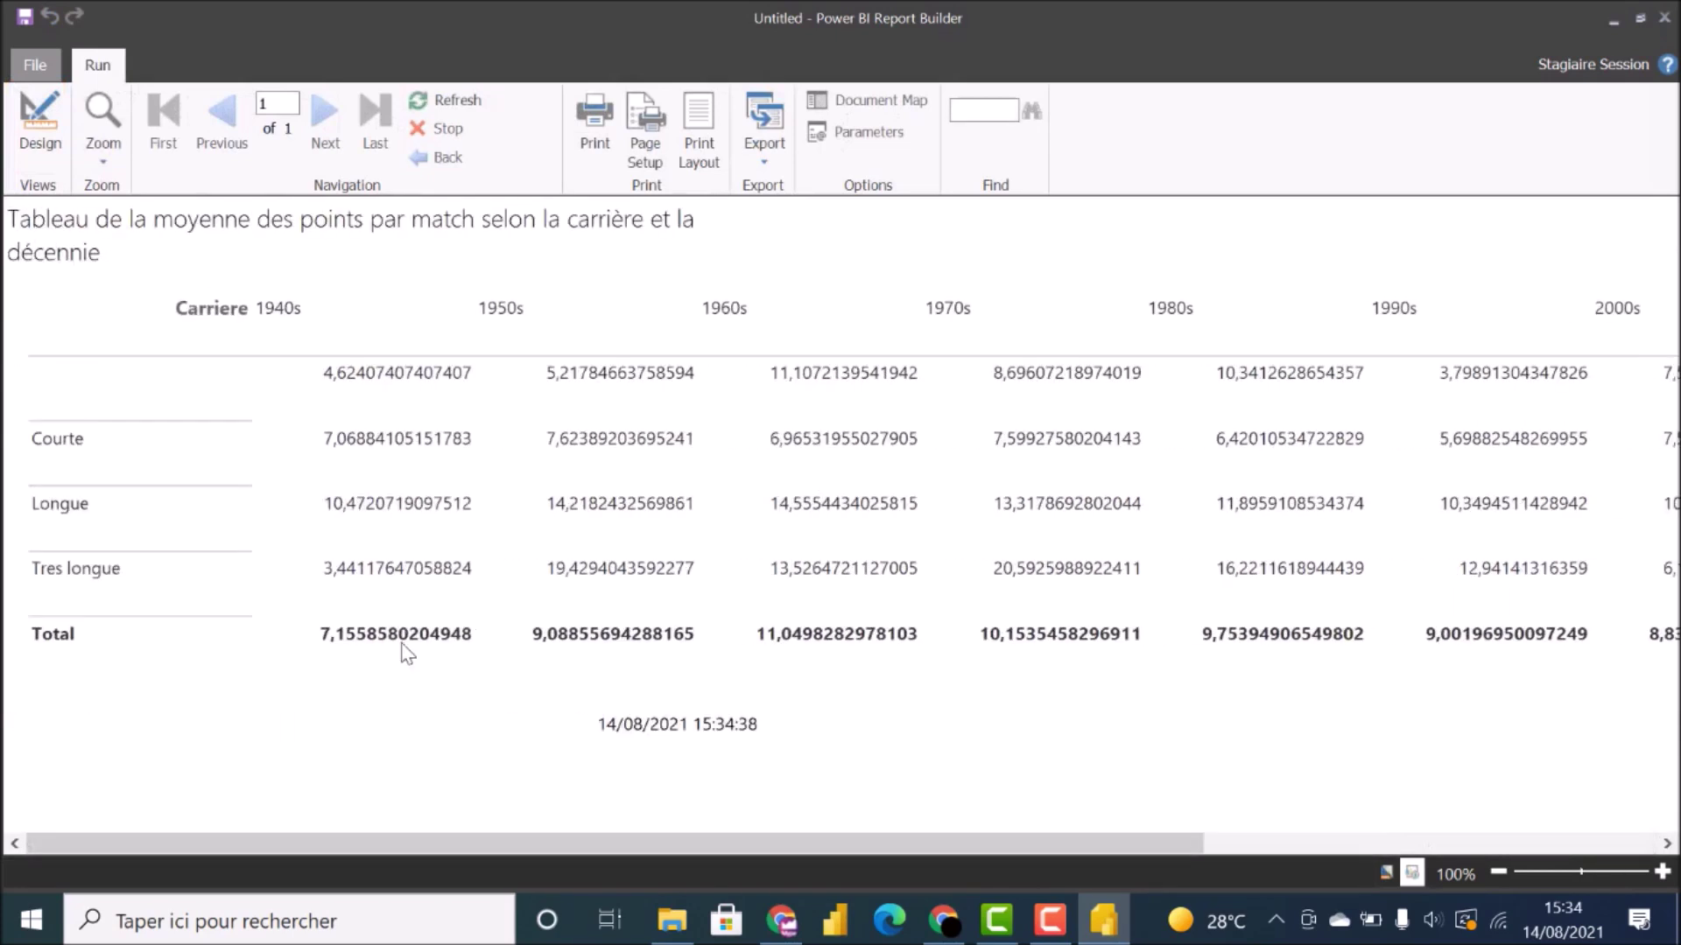
click(40, 122)
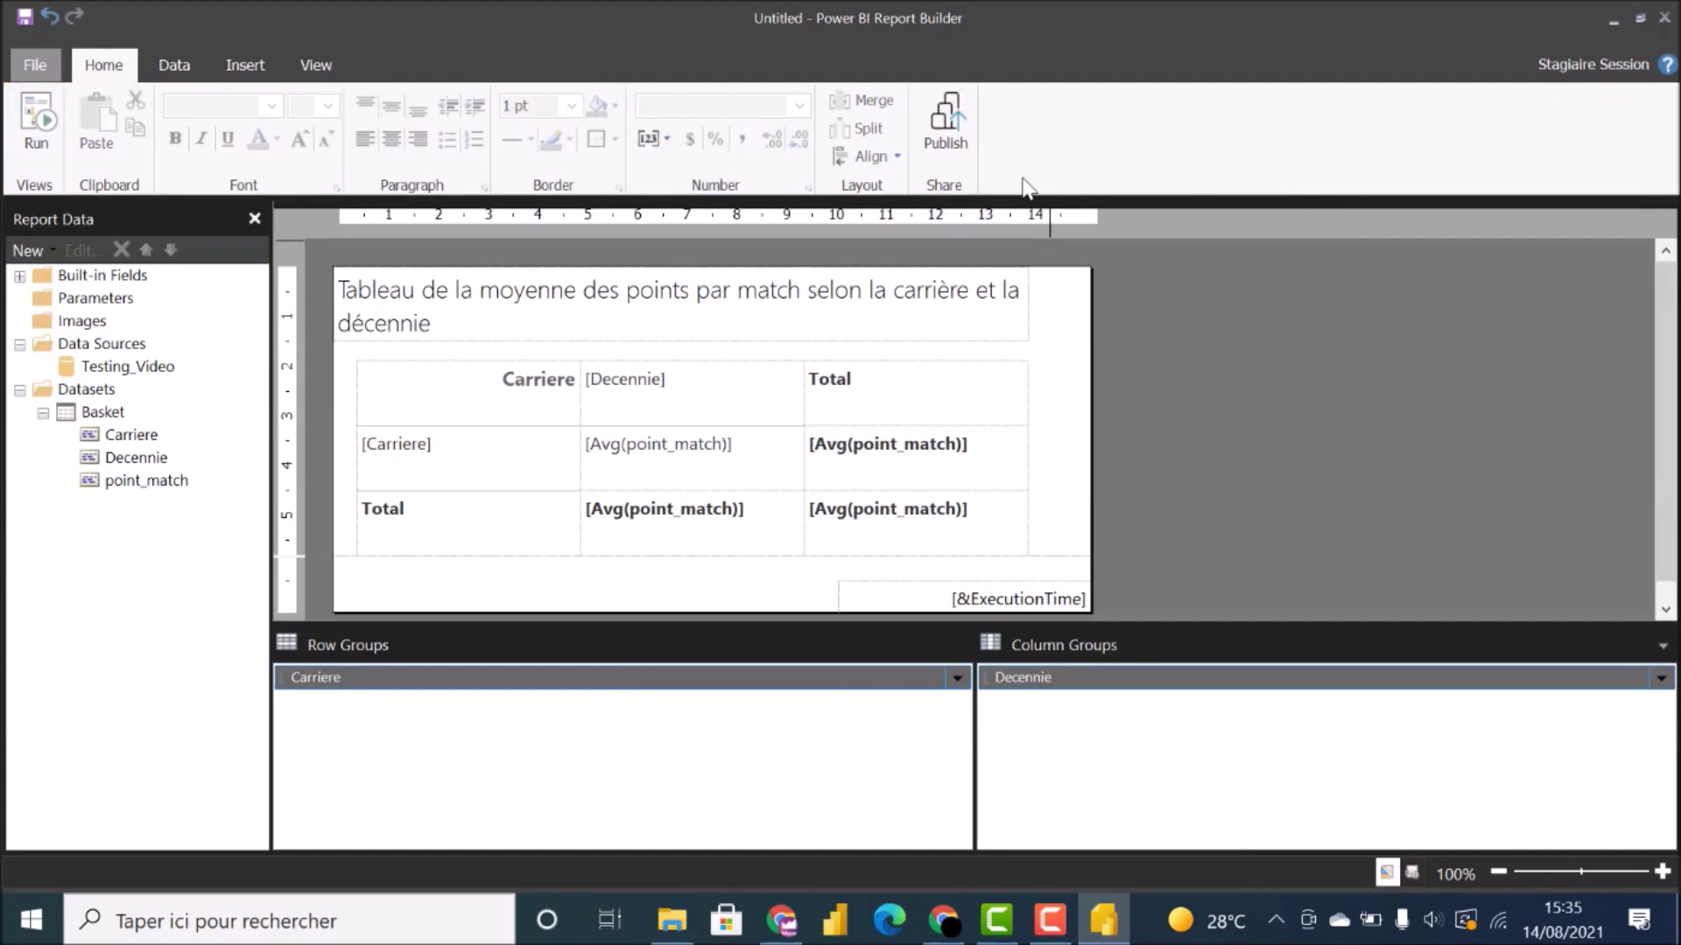
- Try to publish the report to the Testing workspace under the file name "rapport paginé"
click(948, 166)
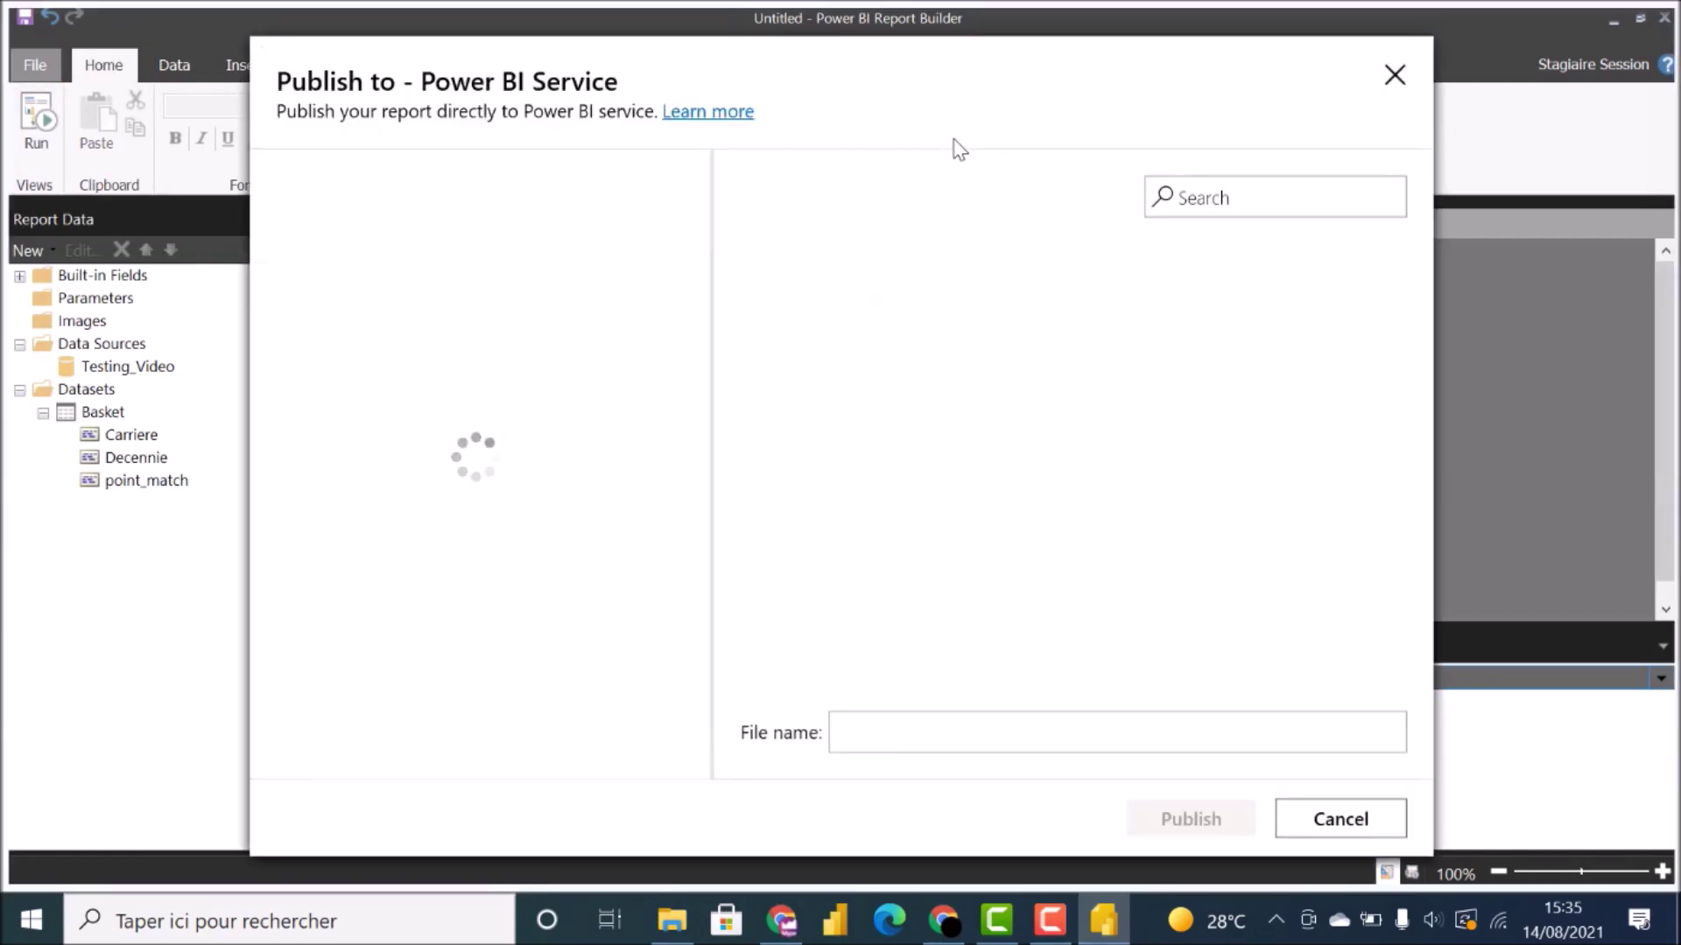
click(355, 527)
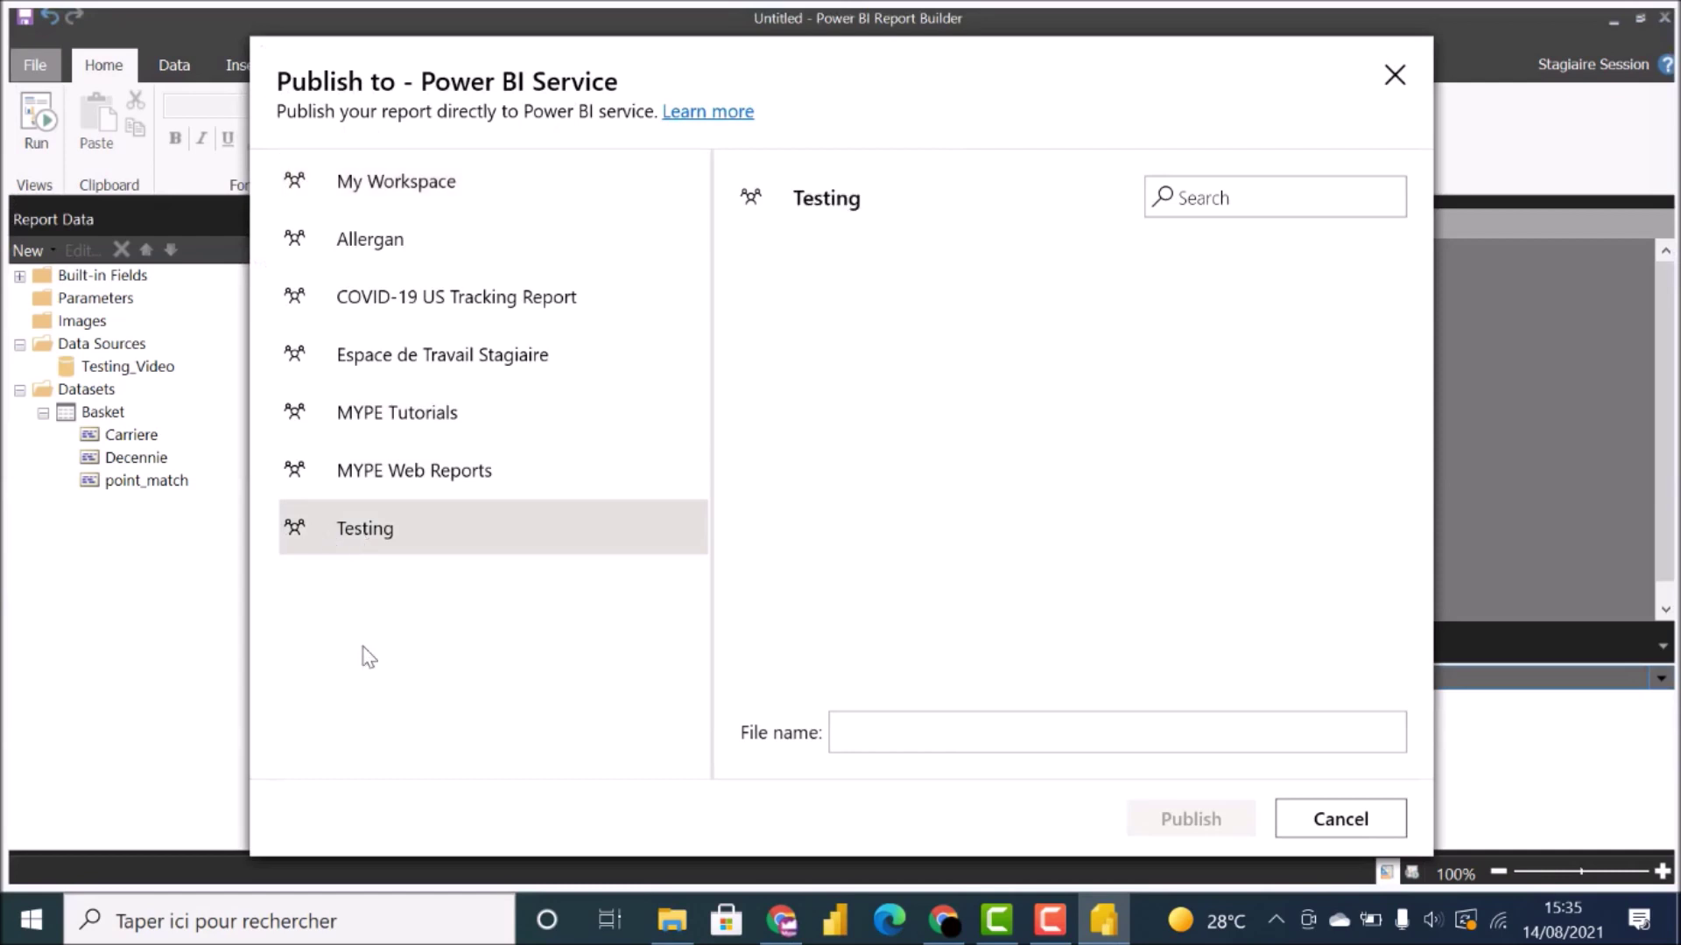
click(886, 729)
text(rapport paginé)
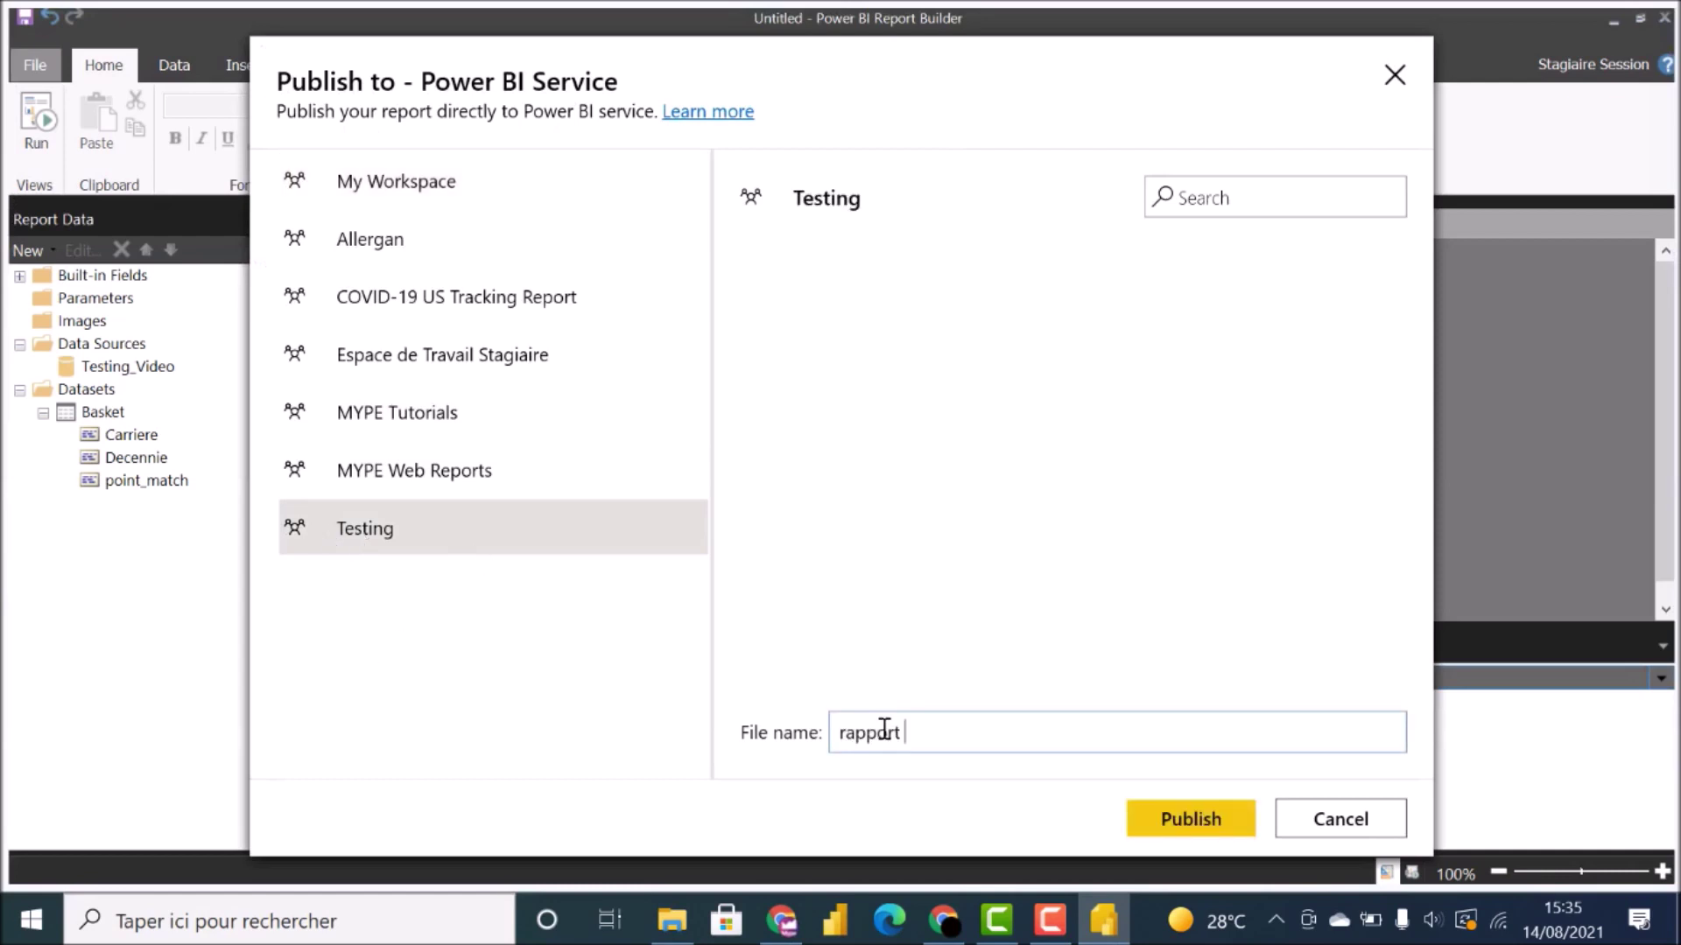
click(1190, 819)
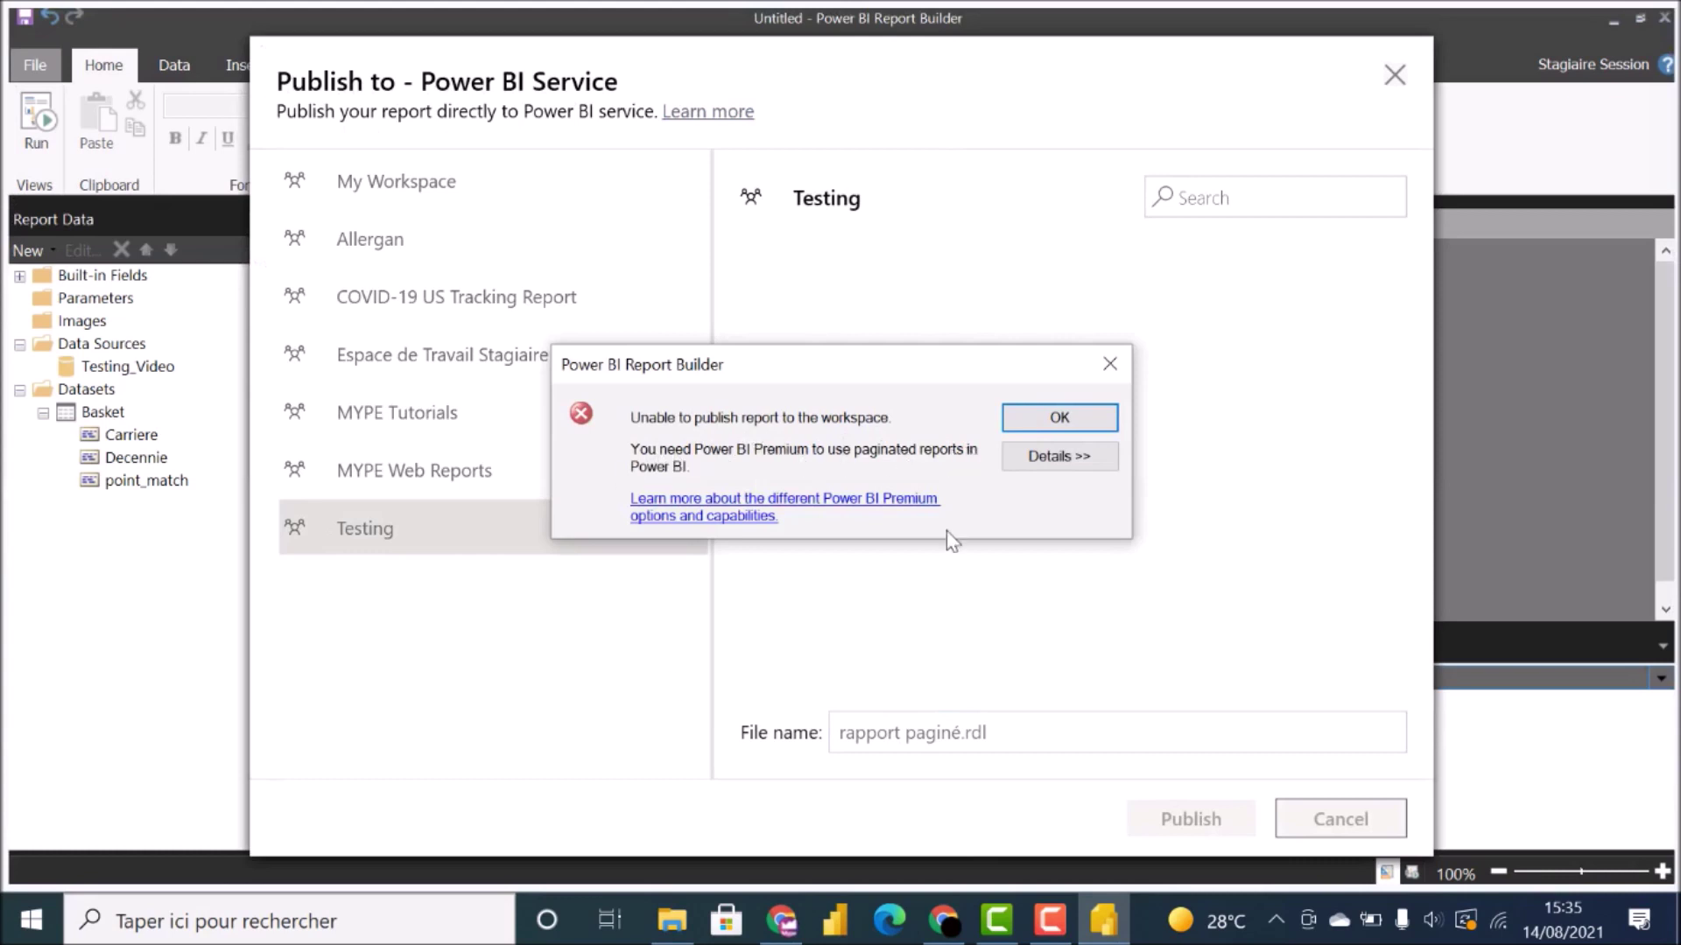
click(1059, 417)
click(1341, 819)
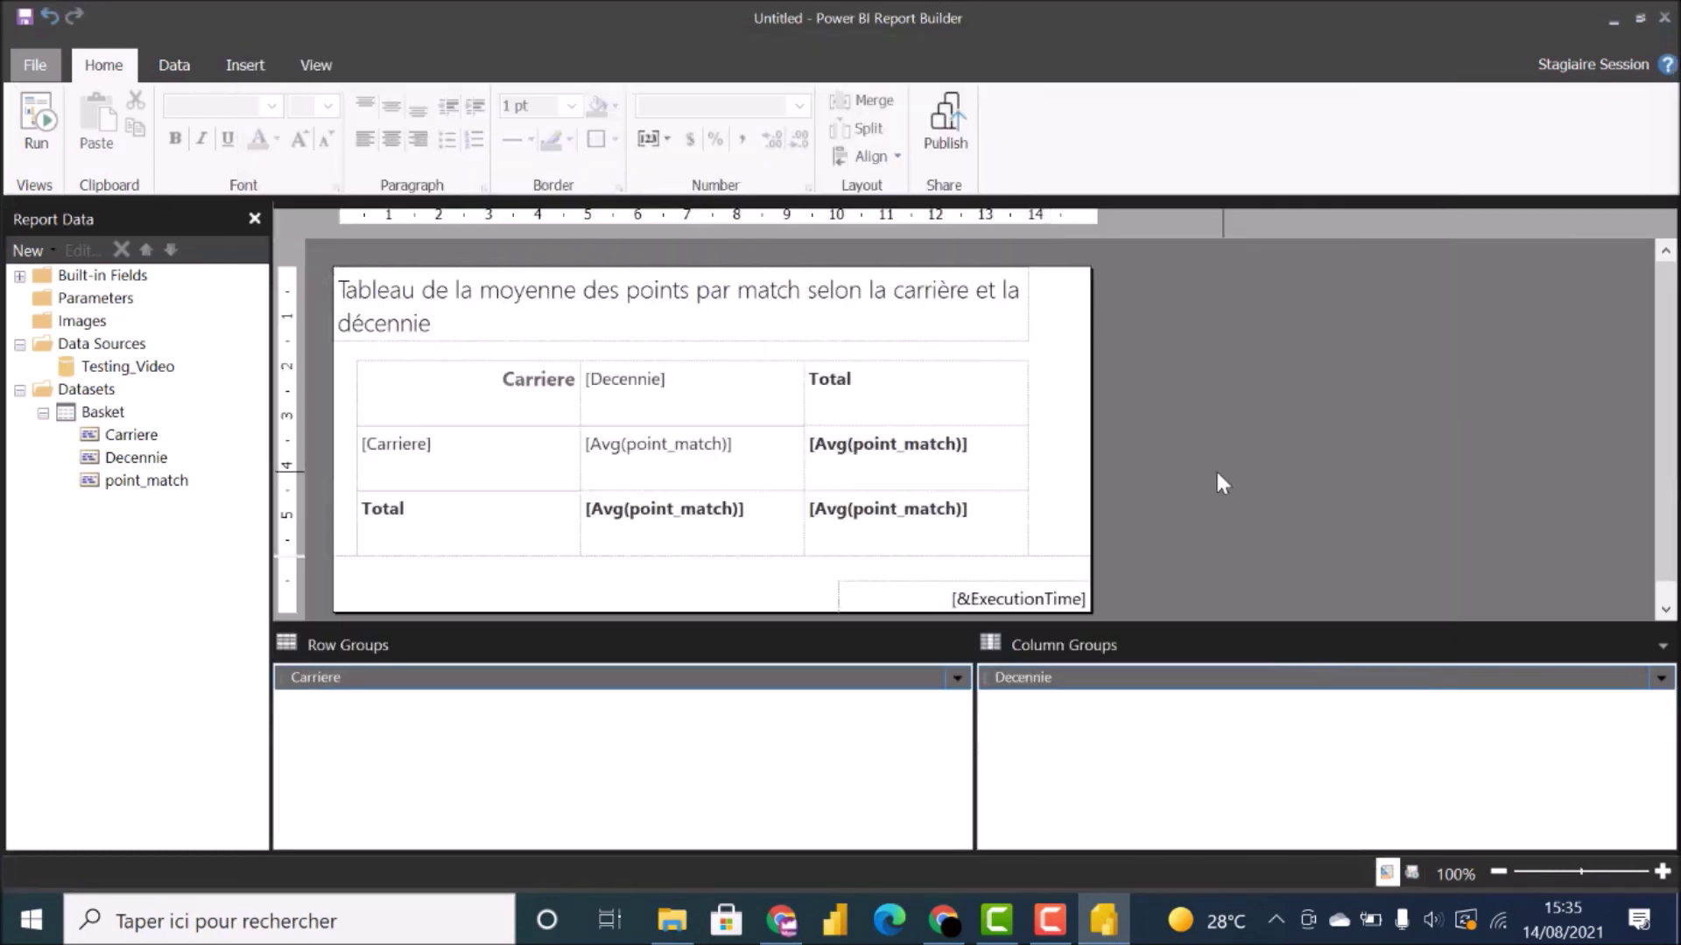